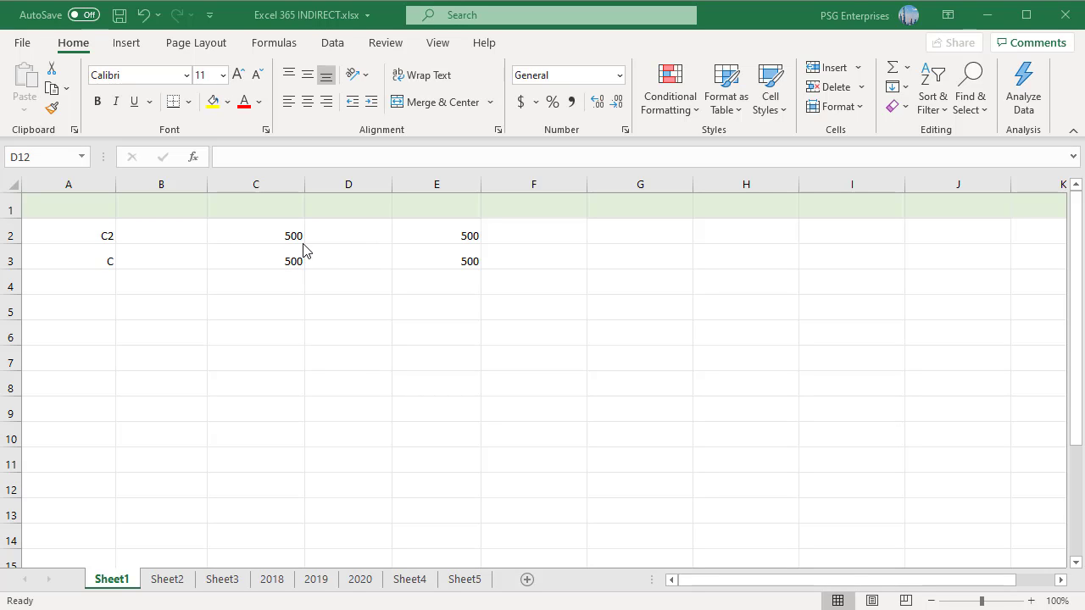
Commit =INDIRECT(A2) in E2 on Sheet1, returning 500 from C2.
left_click(455, 230)
double_click(470, 234)
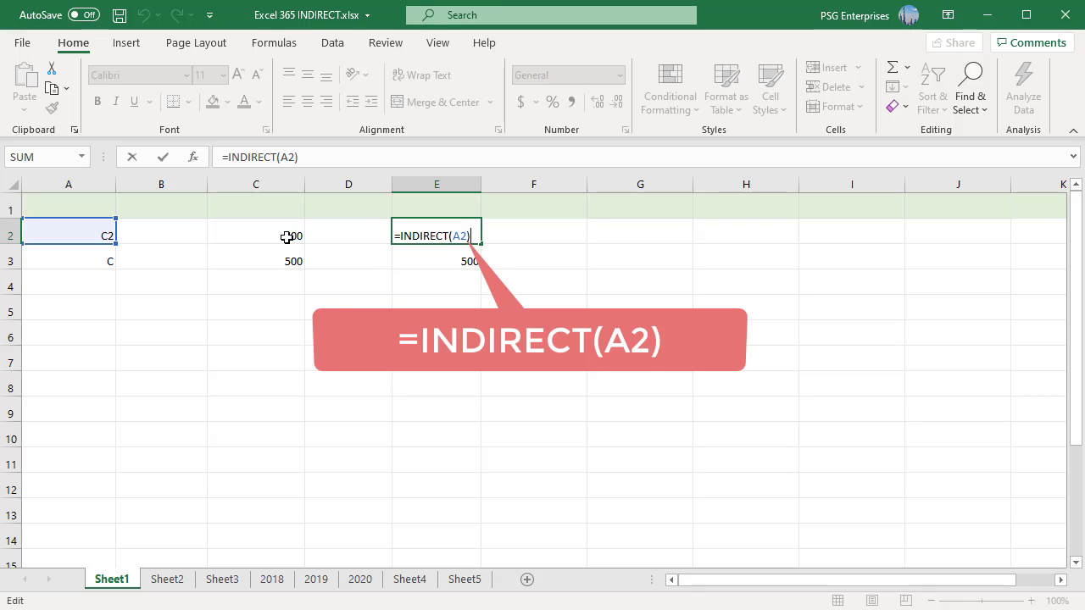
key("ctrl+Return")
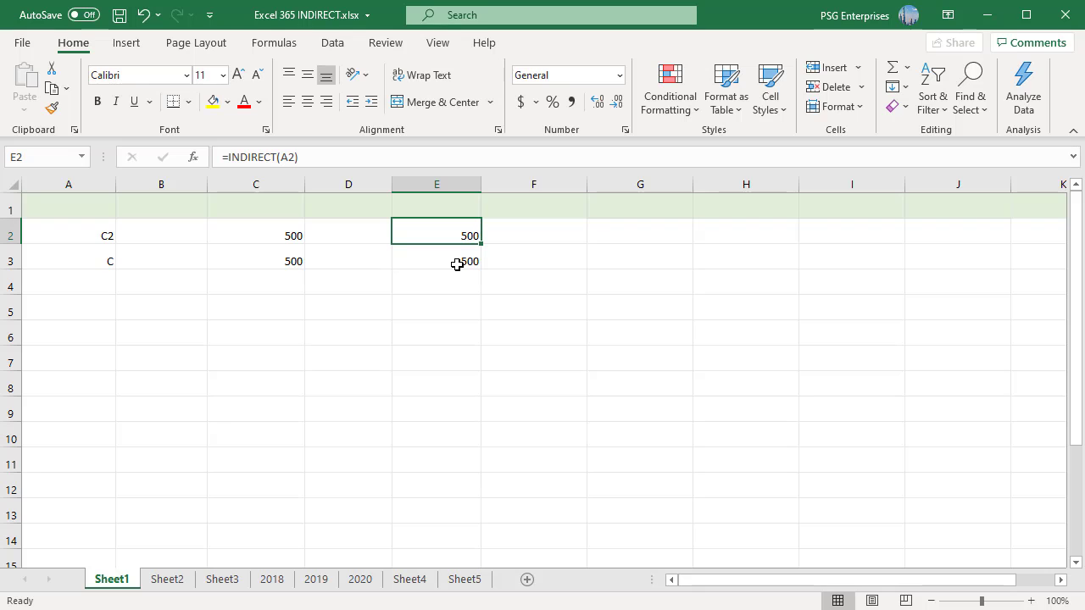
Commit =INDIRECT(A3 & "3") in E3, returning 500 from C3.
left_click(457, 264)
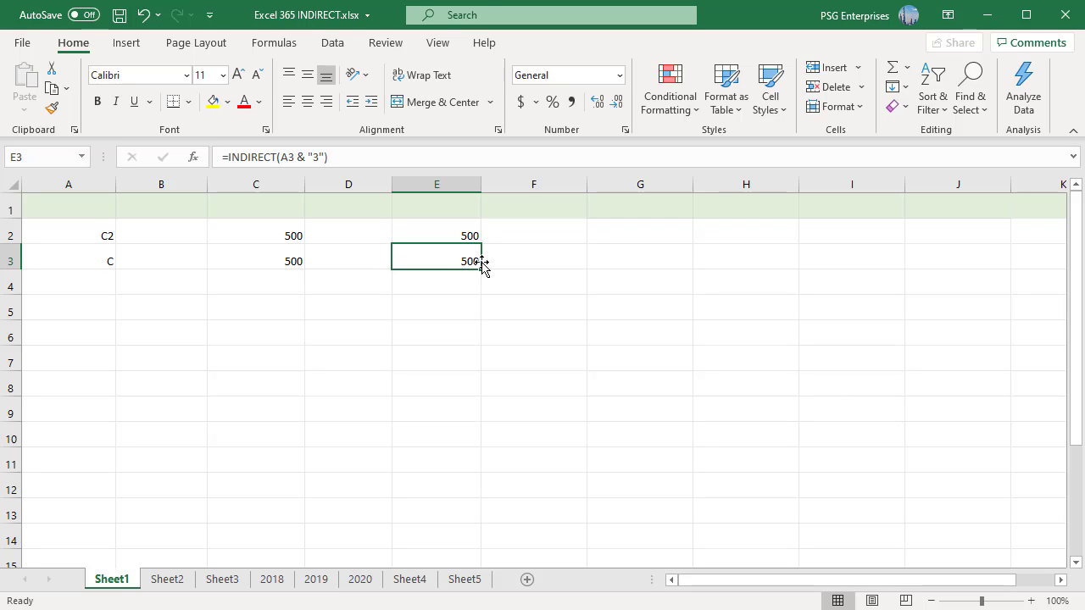
key("F2")
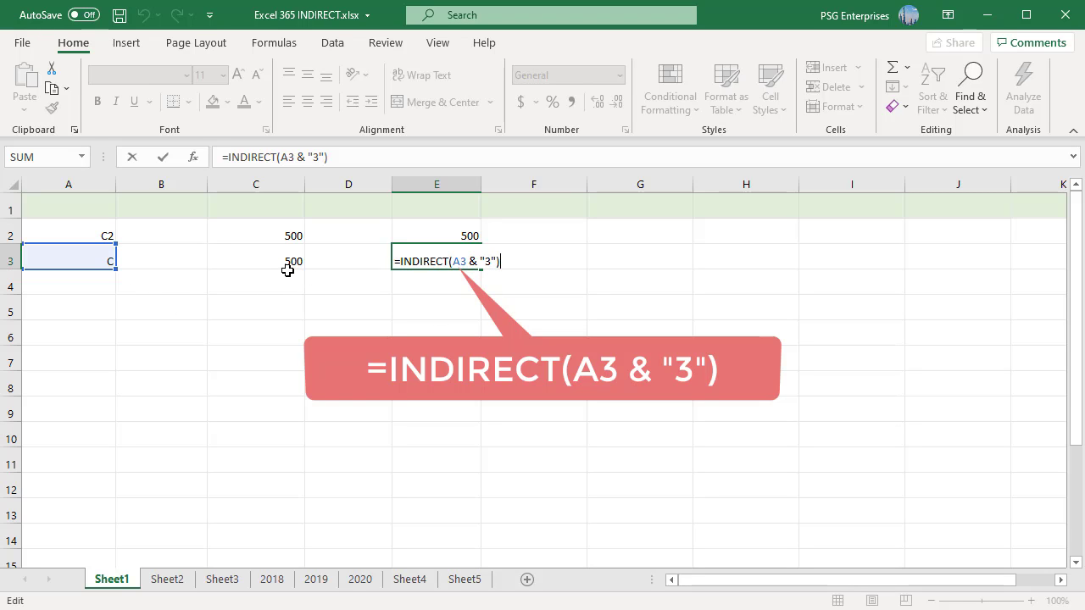
key("ctrl+Return")
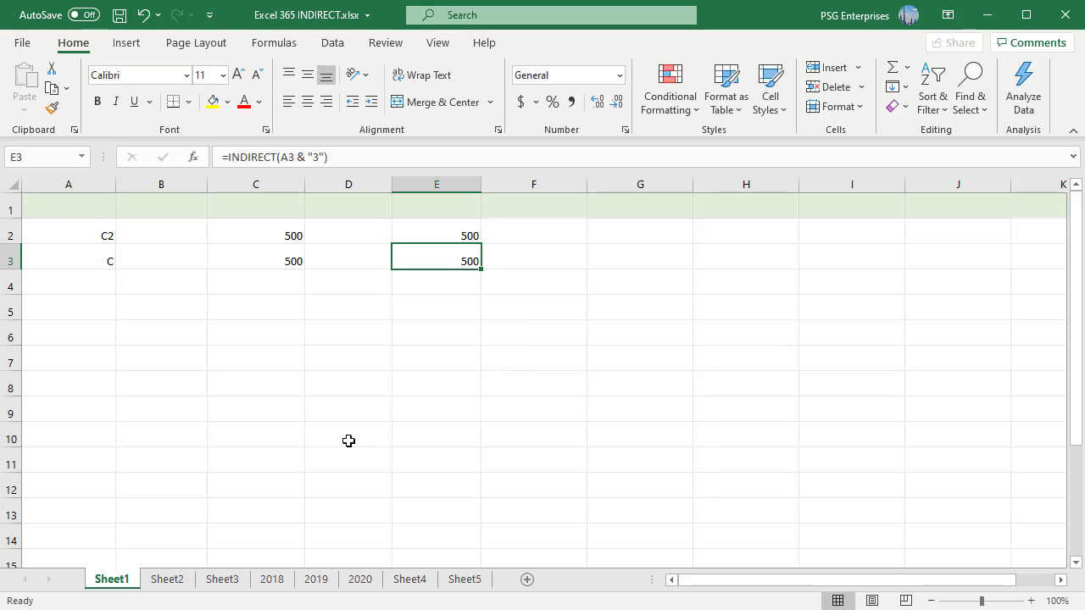
On Sheet2, review A11's =SUM(A2:A10) column total of 3050.
left_click(172, 579)
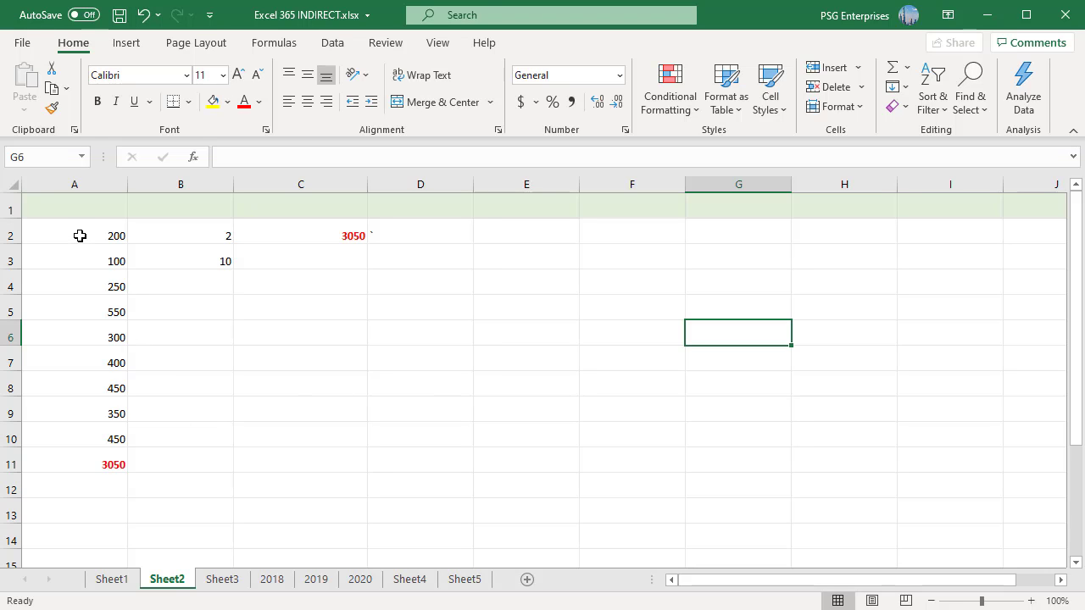
left_click(85, 463)
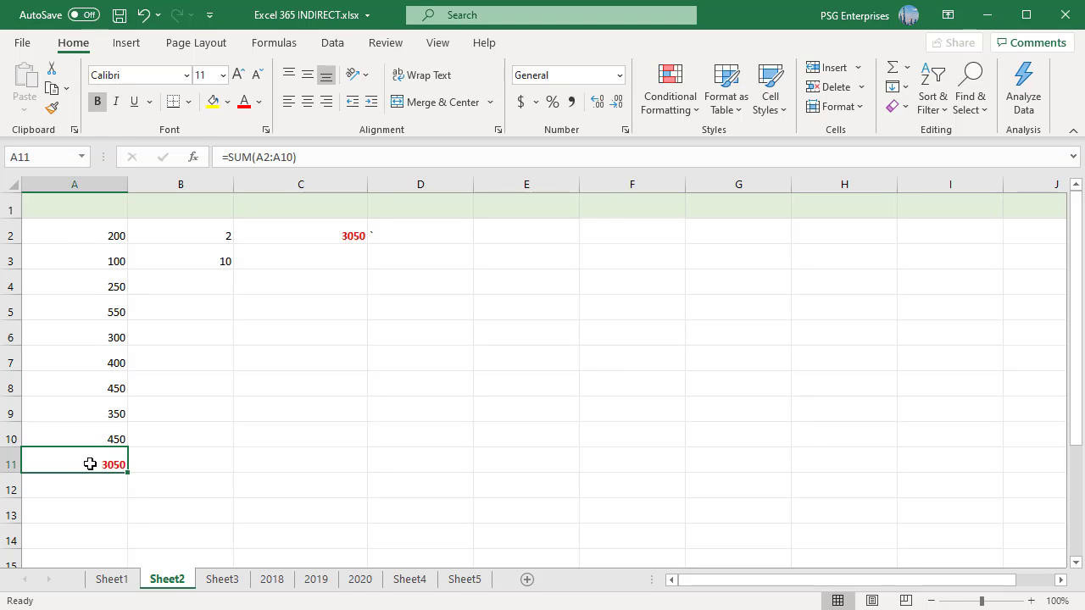
double_click(93, 465)
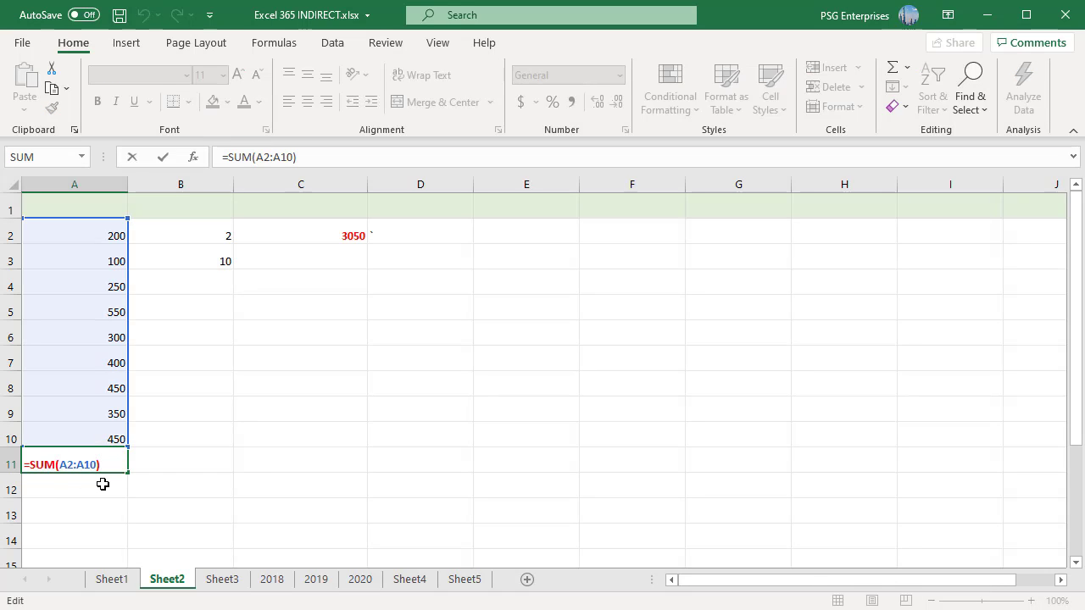
key("Escape")
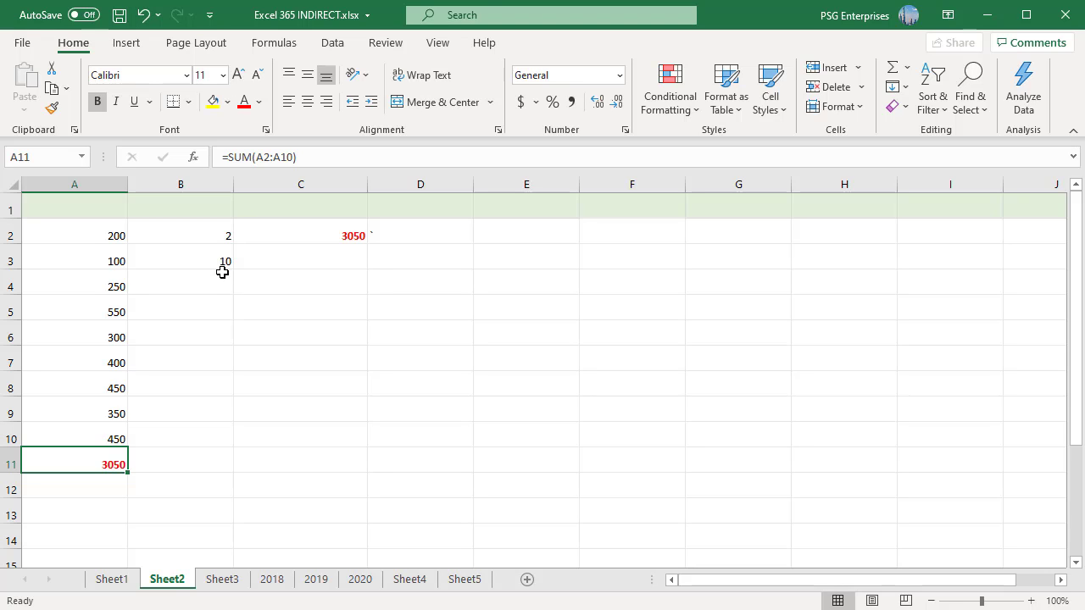
Commit =SUM(INDIRECT("A" &B2 &":A" &B3)) in C2, totaling 3050, and go to Sheet3.
left_click(330, 235)
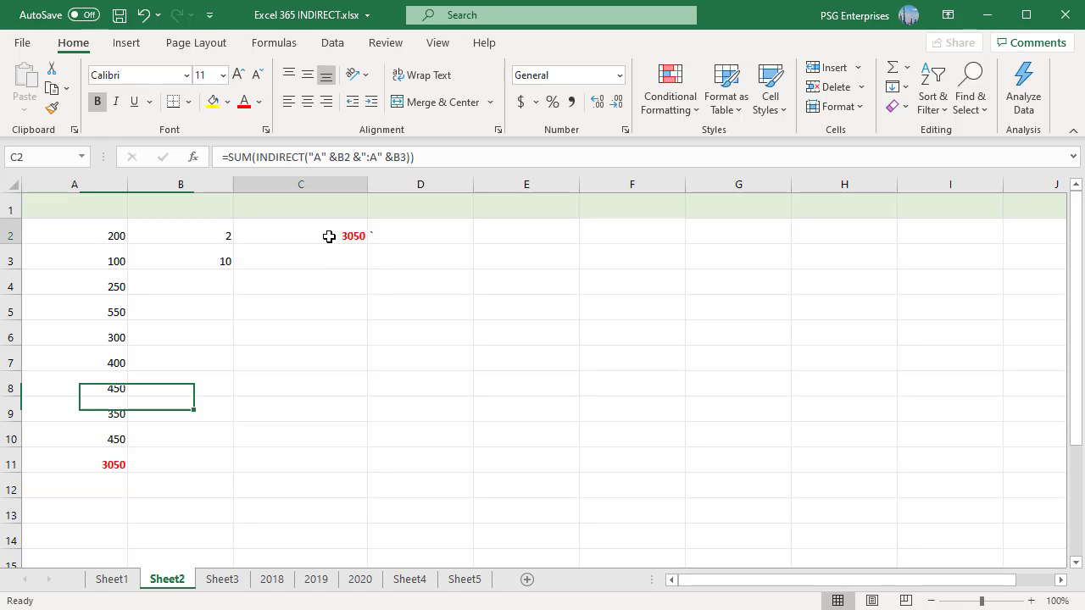
double_click(365, 236)
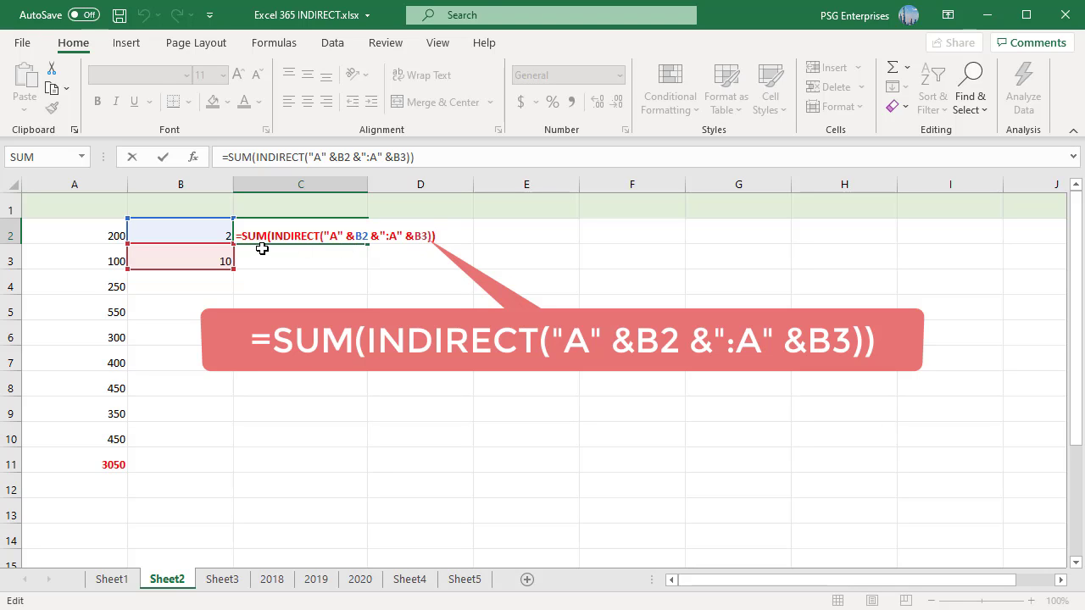
key("ctrl+Return")
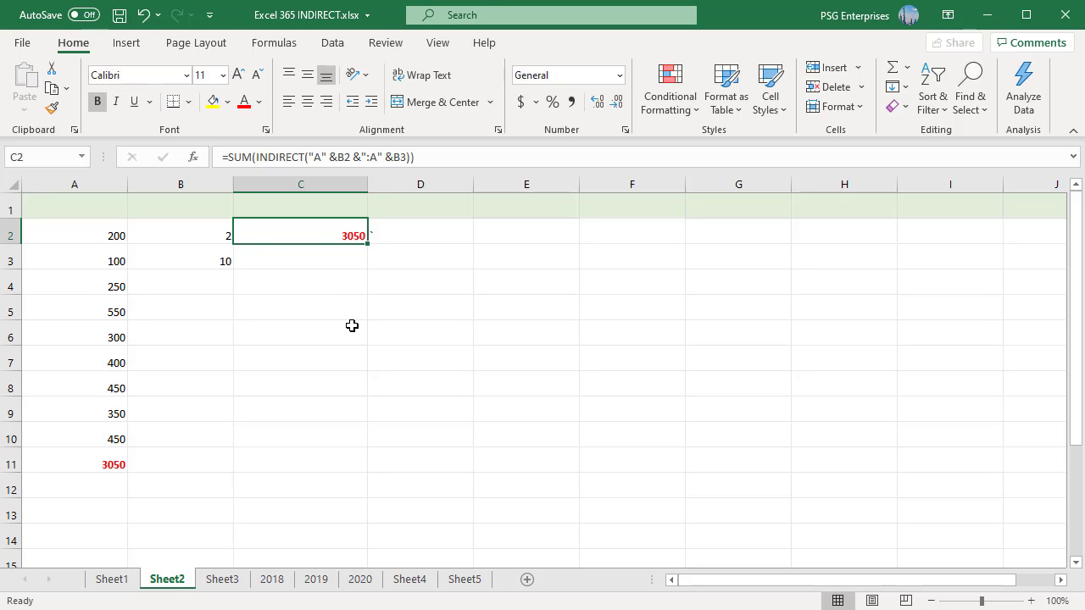
key("ctrl+Page_Down")
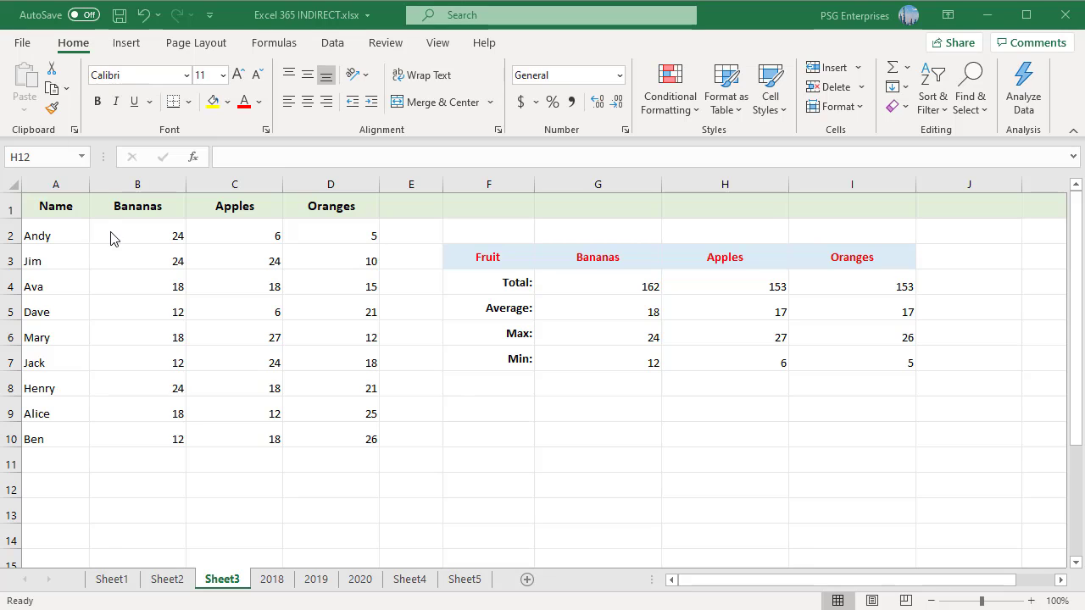
left_click(81, 158)
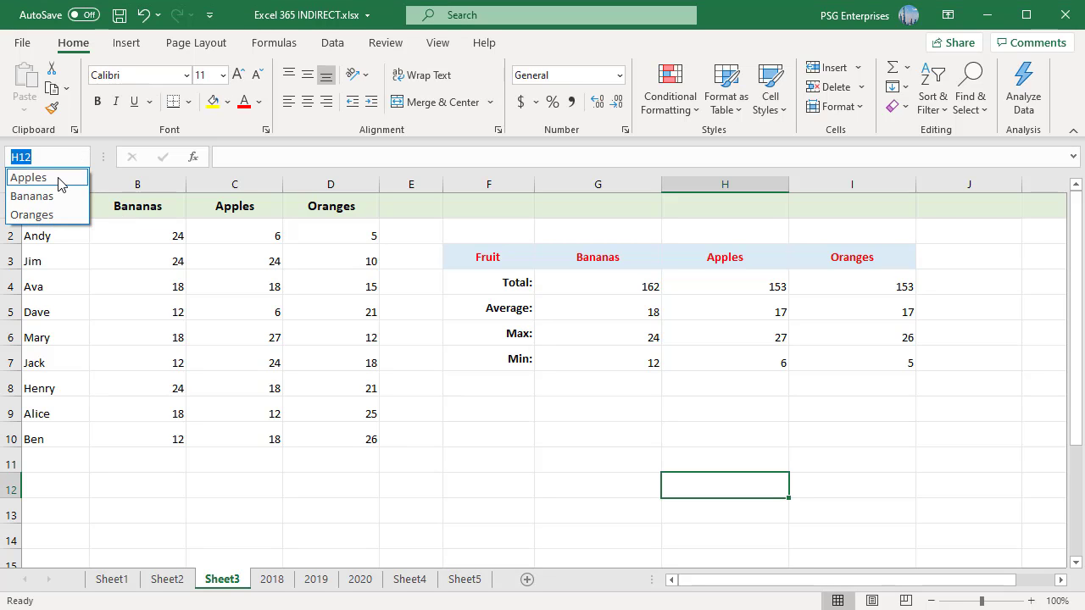
left_click(61, 178)
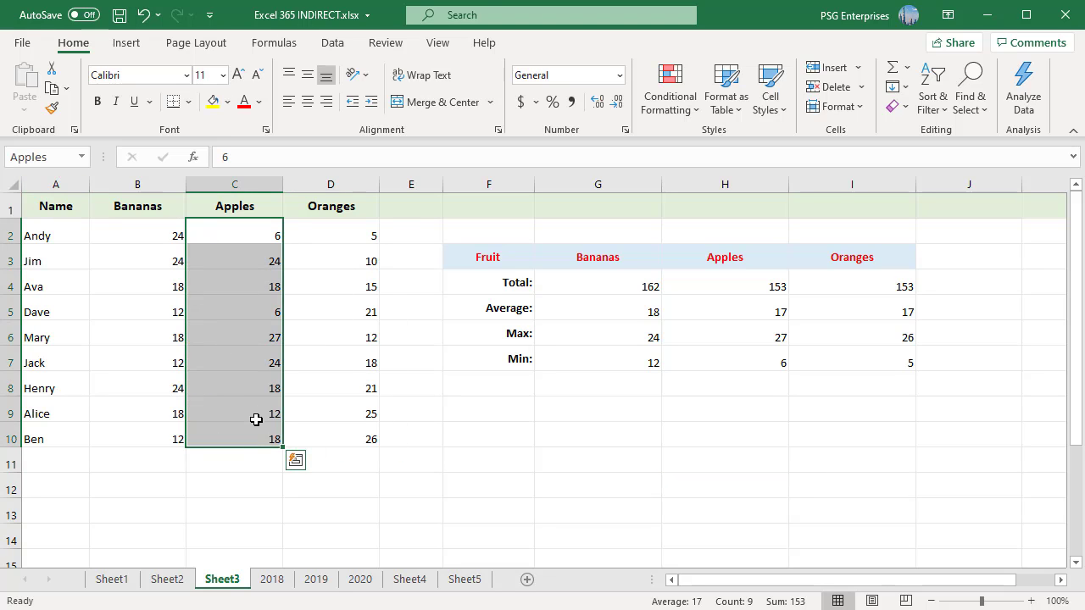
left_click(82, 157)
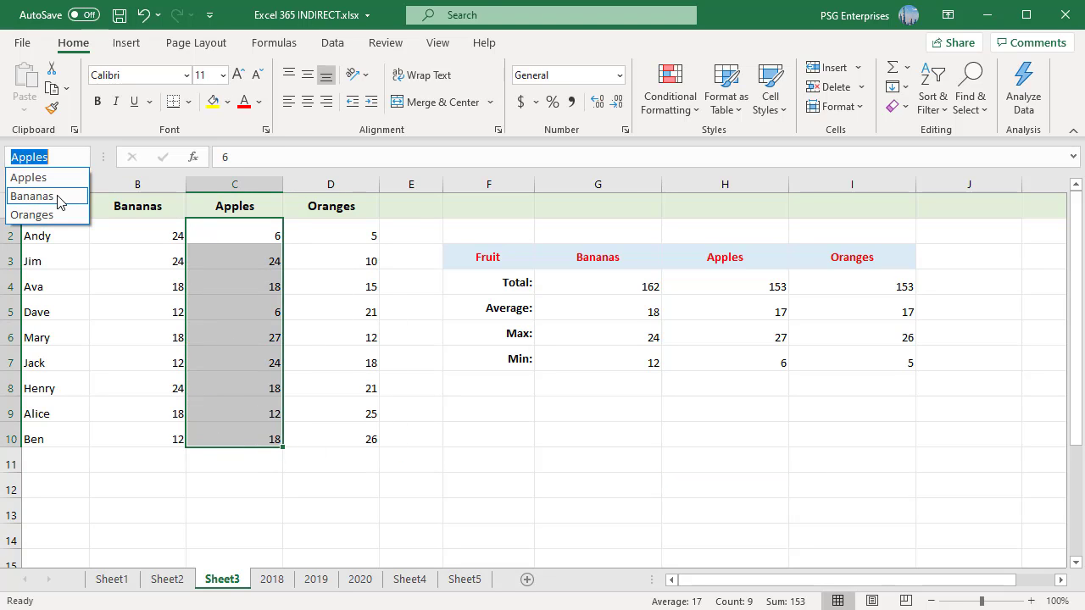
left_click(63, 197)
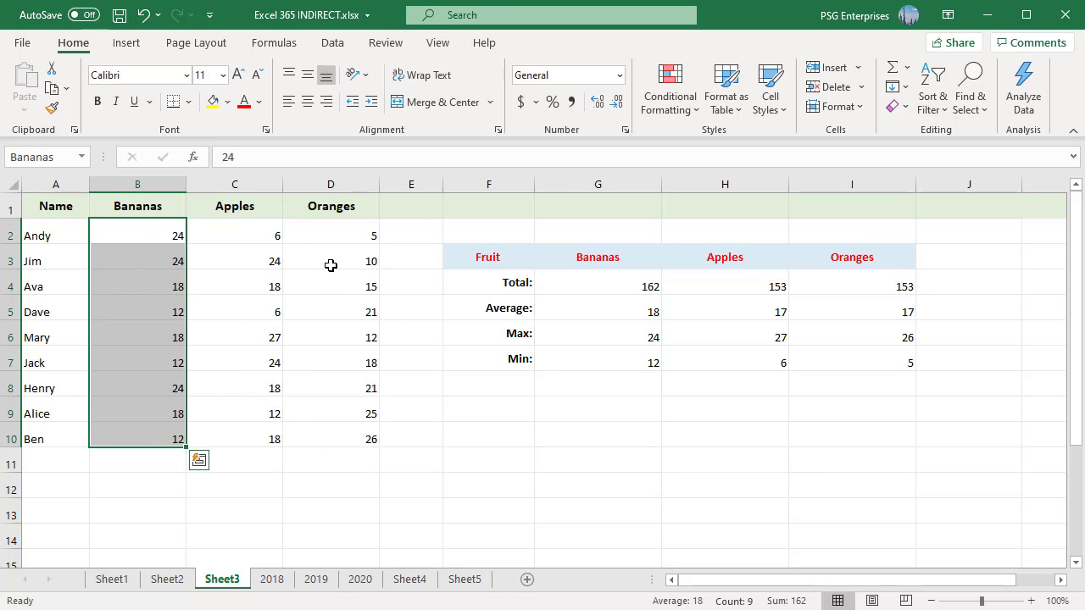
left_click(81, 158)
left_click(59, 210)
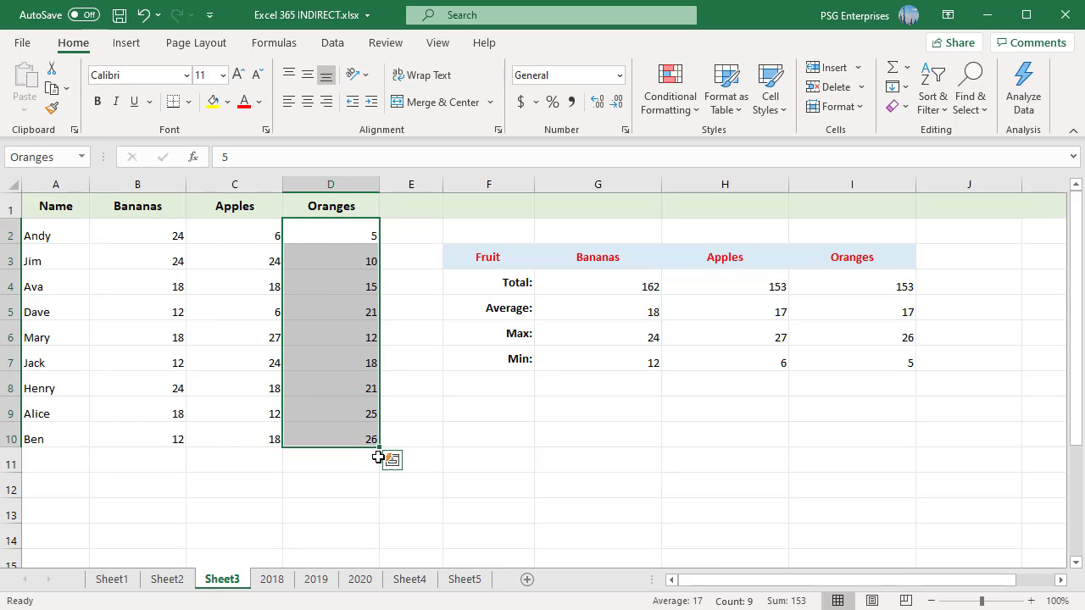
left_click(463, 444)
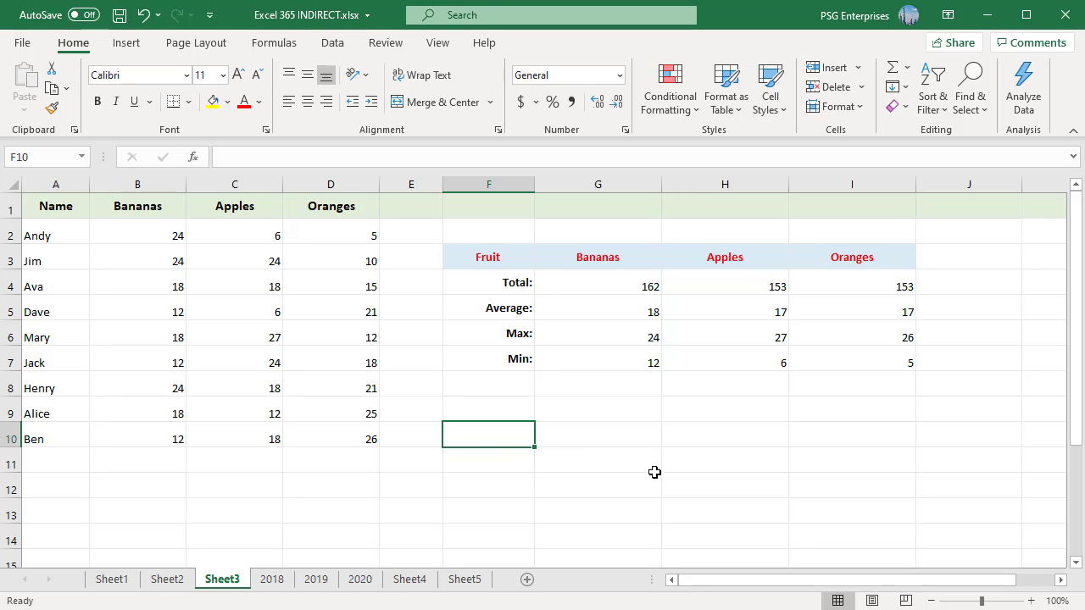
Confirm the Bananas total =SUM(INDIRECT(G3)) in G4 (162) and average in G5 (18).
double_click(656, 285)
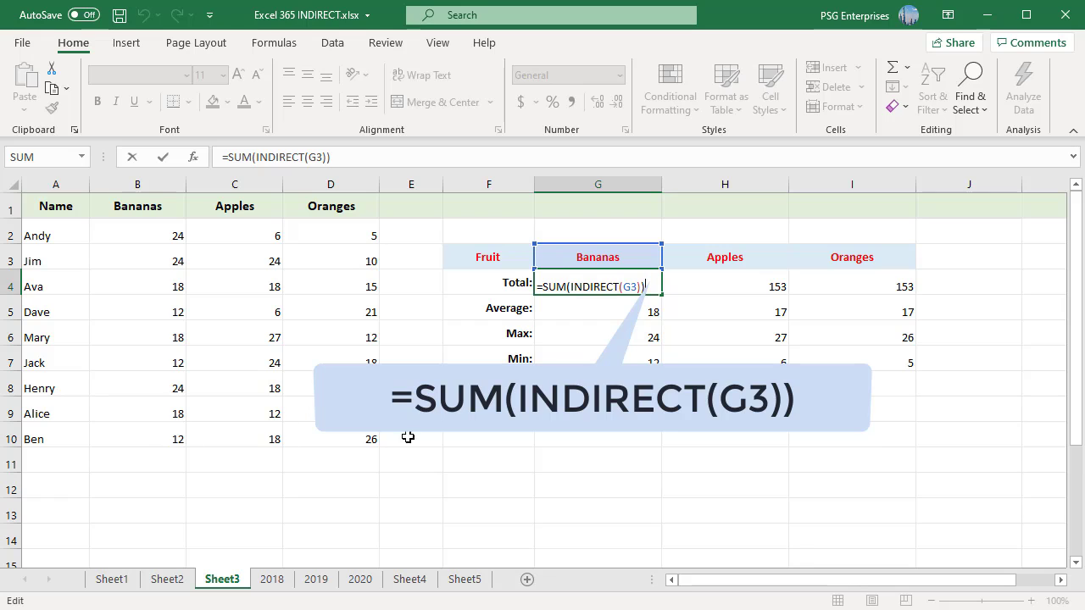
key("ctrl+Return")
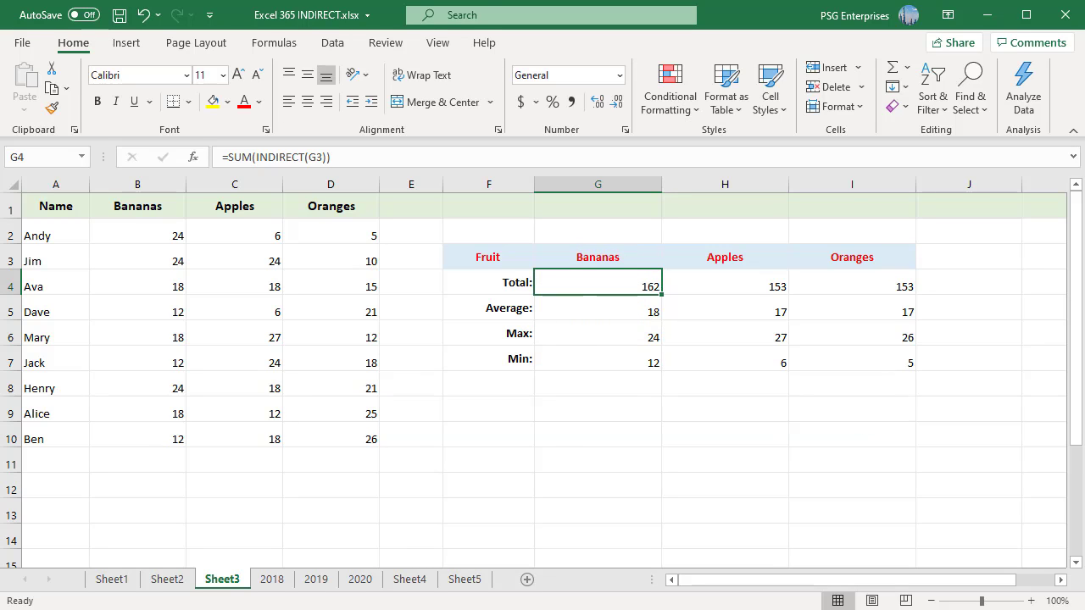
left_click(604, 310)
key("F2")
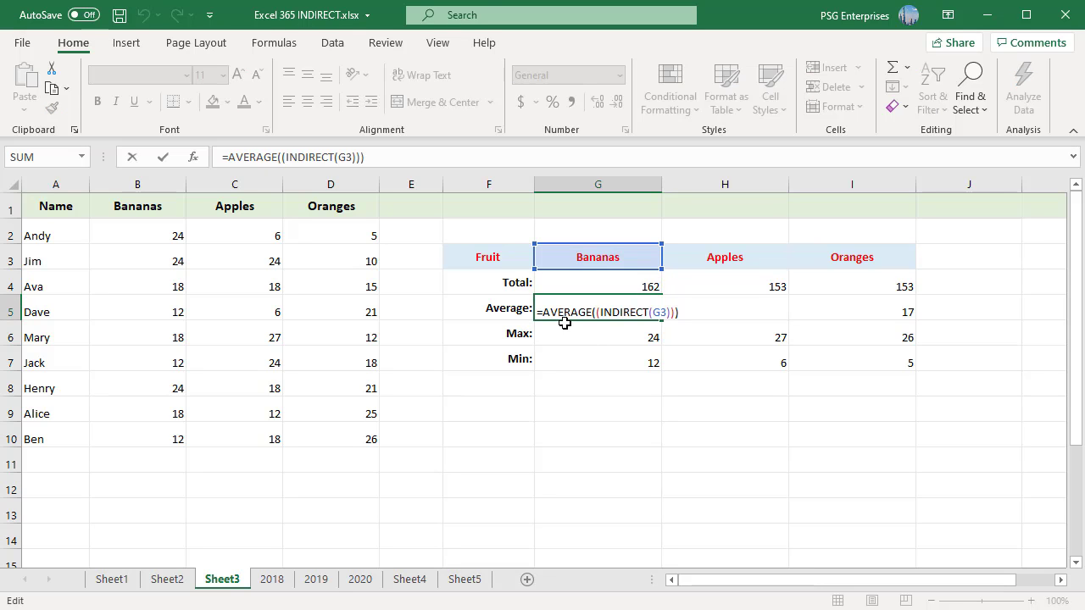
key("Escape")
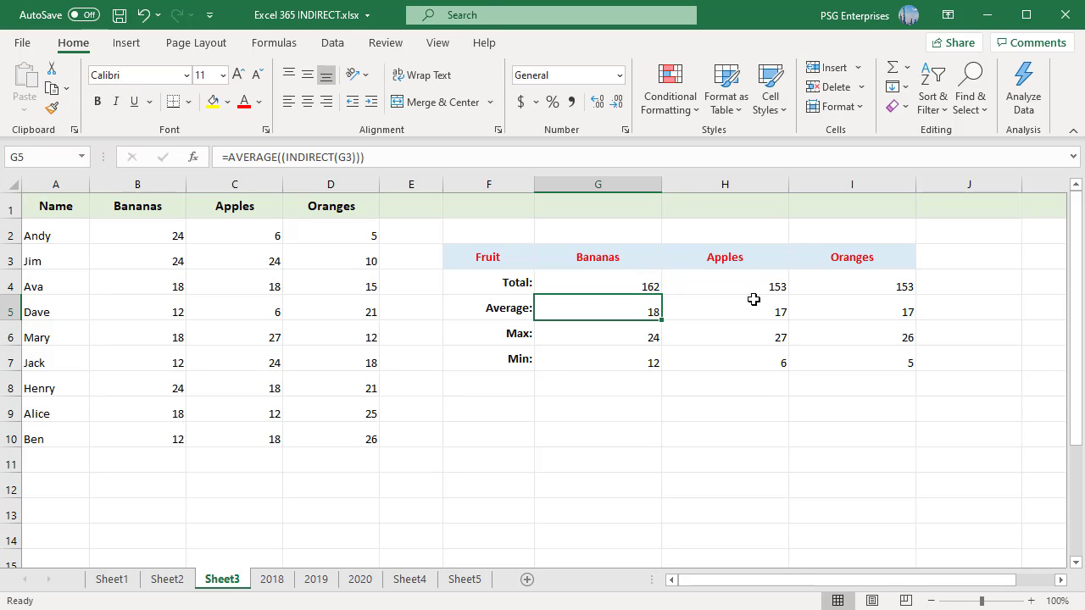
Review H6's Apples max formula using INDIRECT of the header, returning 27.
double_click(753, 335)
key("Escape")
double_click(757, 335)
key("Escape")
key("Down")
key("Right")
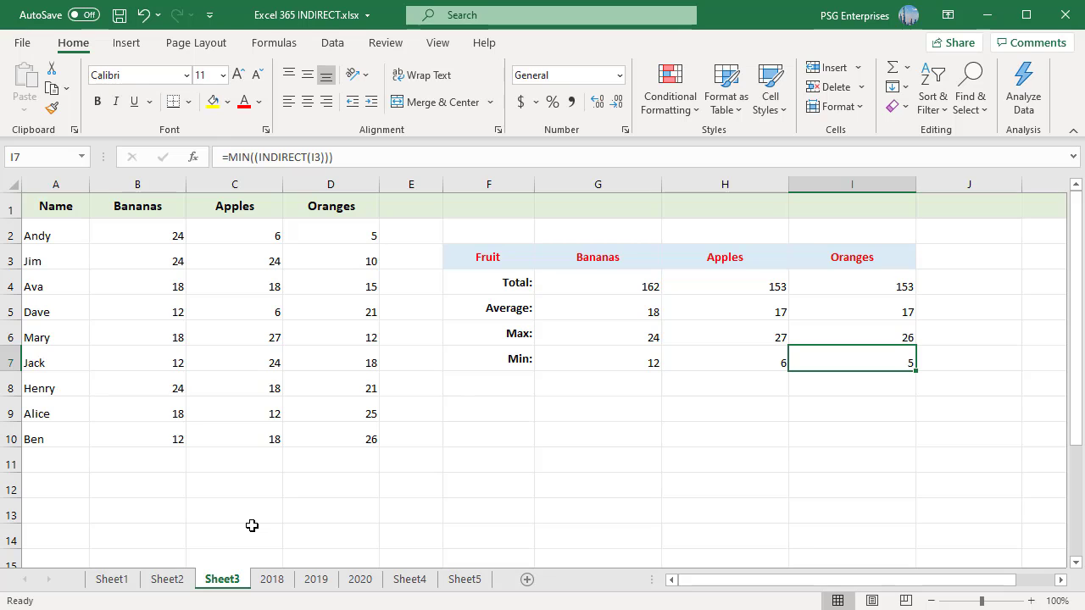
Browse the 2018, 2019 and 2020 sheets, ending on Sheet4's Year/Revenue table.
left_click(273, 585)
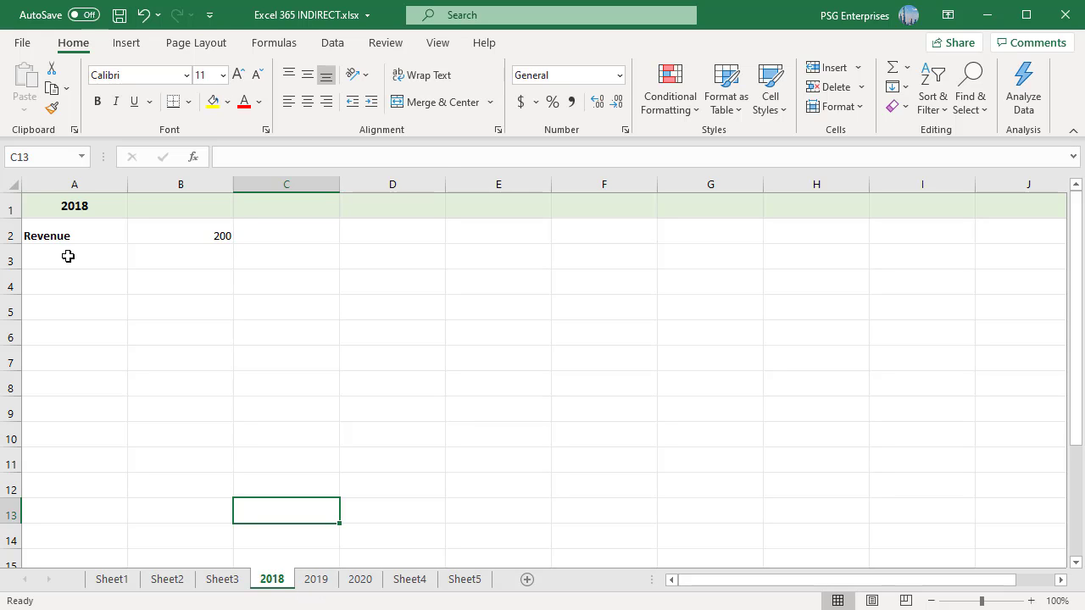
left_click(327, 586)
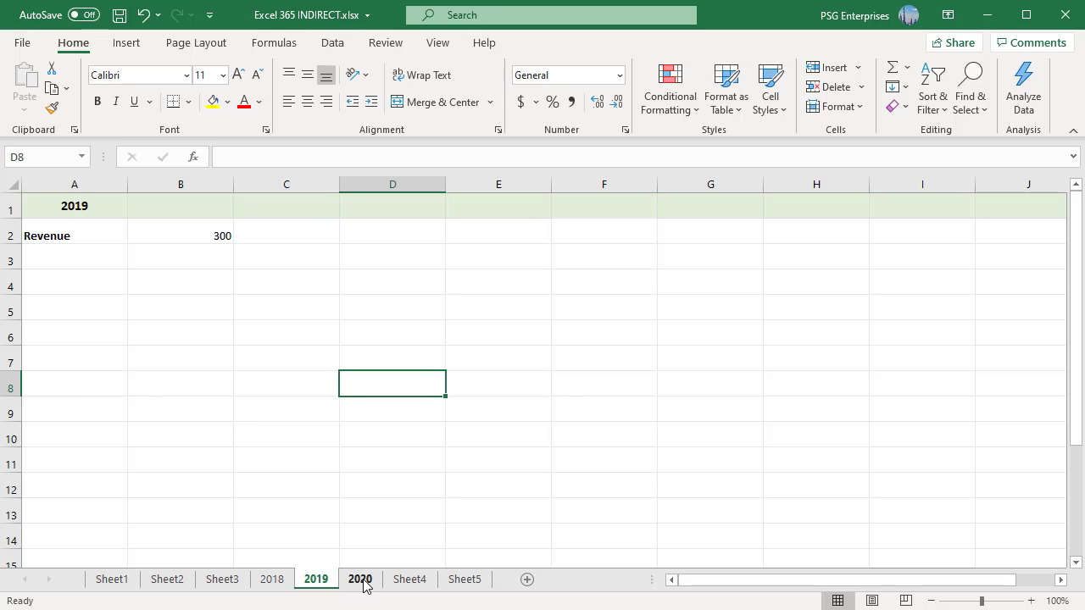
left_click(359, 582)
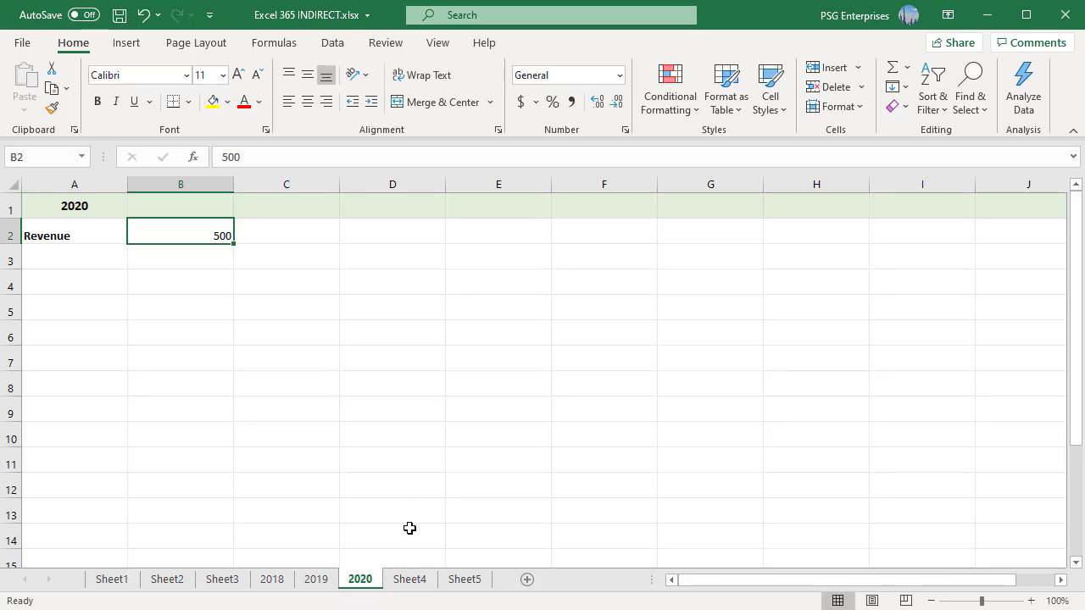
left_click(412, 583)
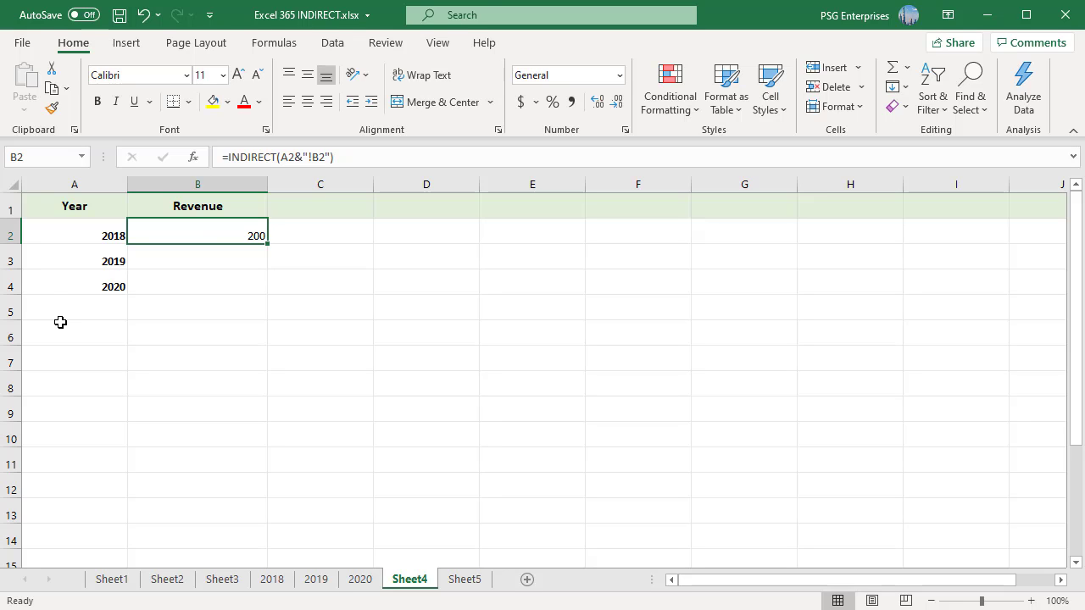
Commit =INDIRECT(A2&"!B2") in B2 and fill it down to B4.
key("F2")
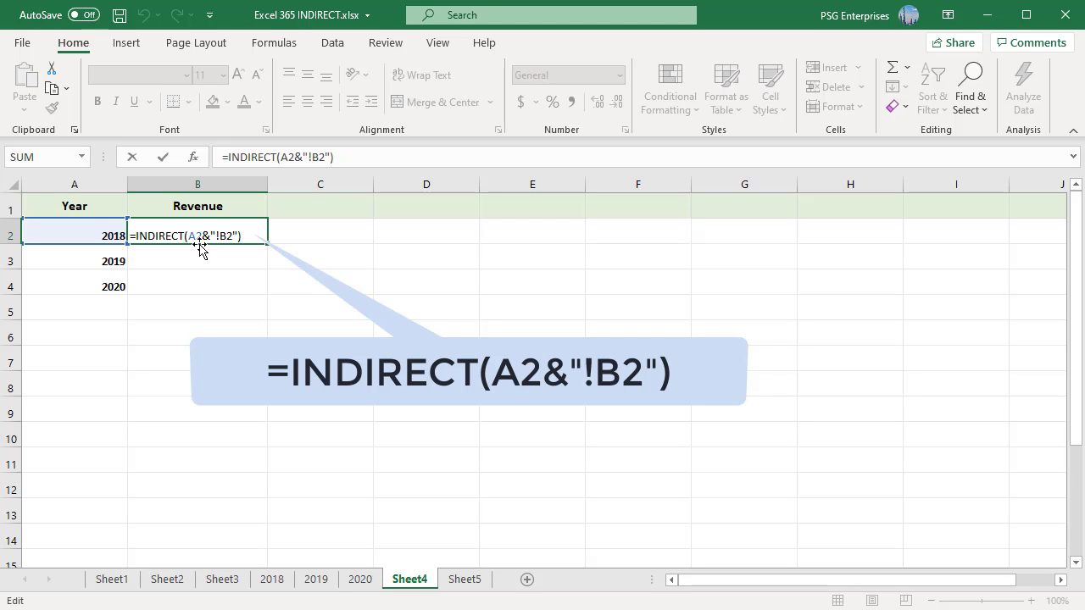
key("ctrl+Return")
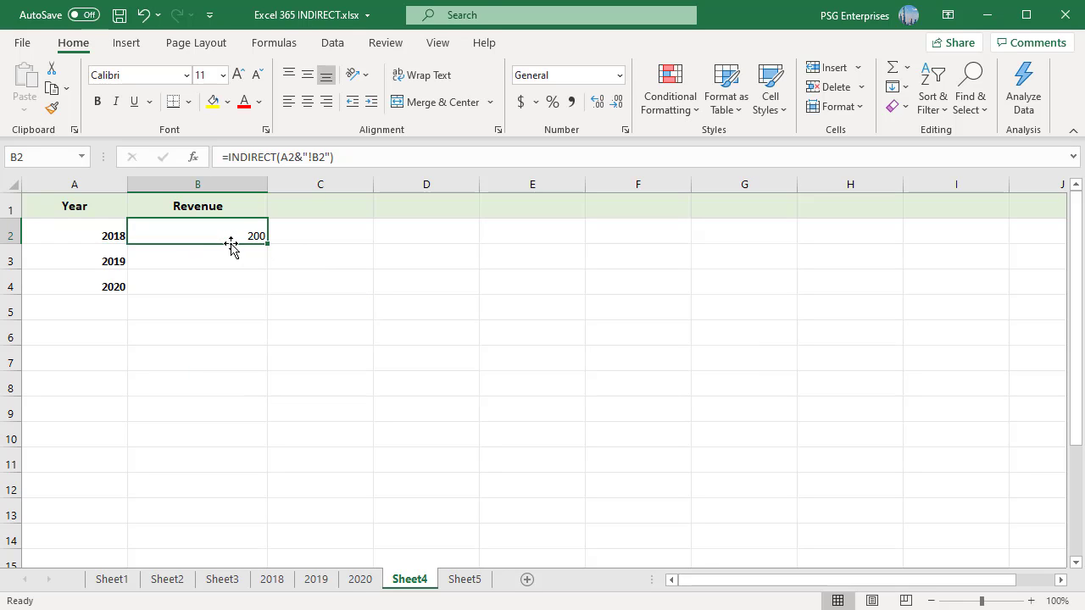
left_click_drag(268, 244, 267, 290)
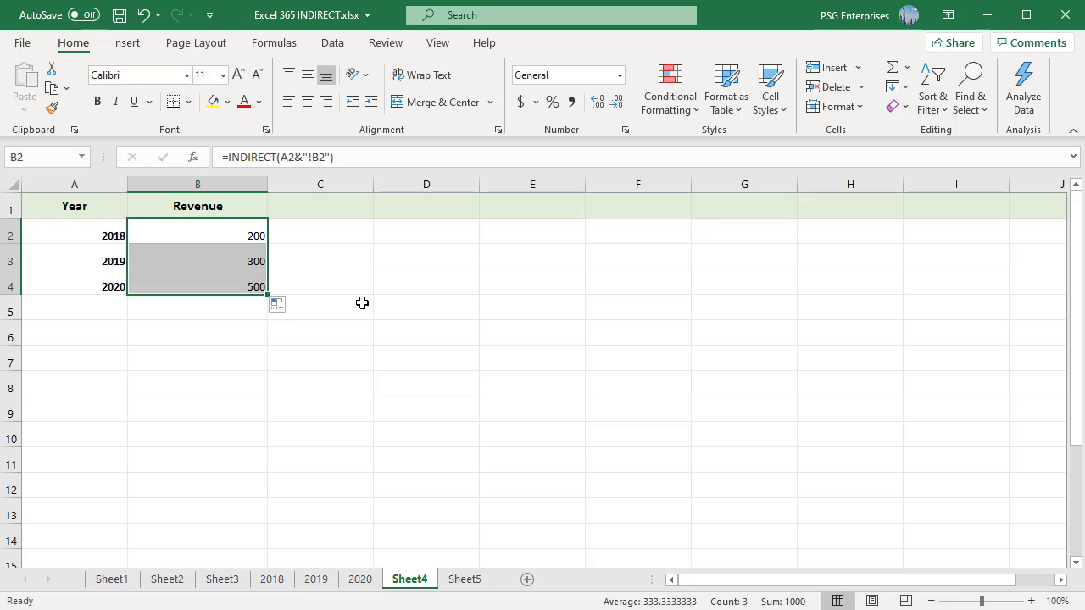
left_click(362, 302)
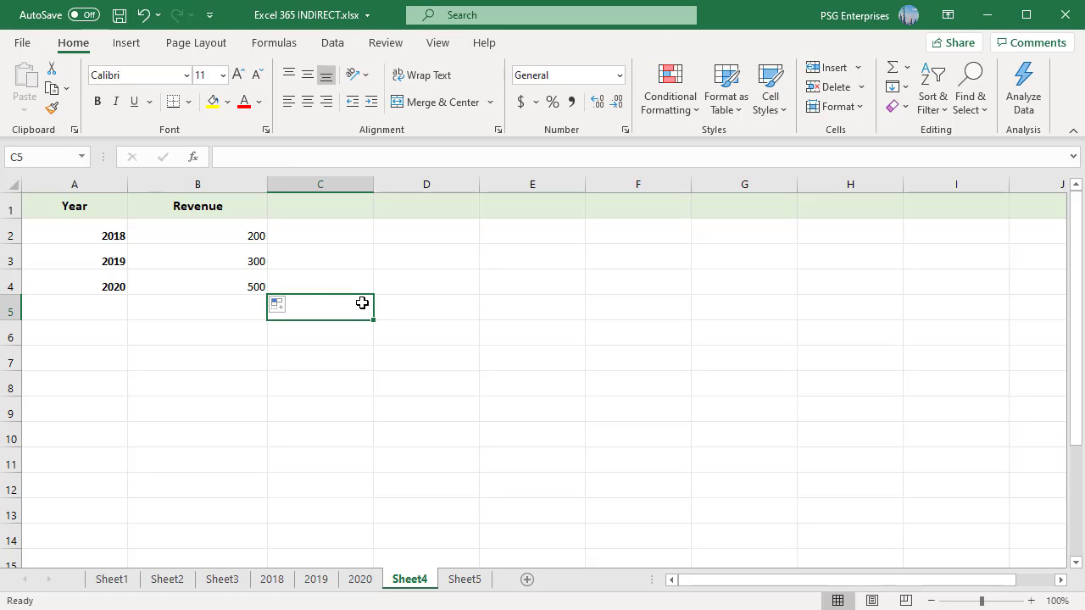
Inspect the B3 and B4 formulas, pulling 300 for 2019 and 500 for 2020.
left_click(230, 263)
double_click(229, 264)
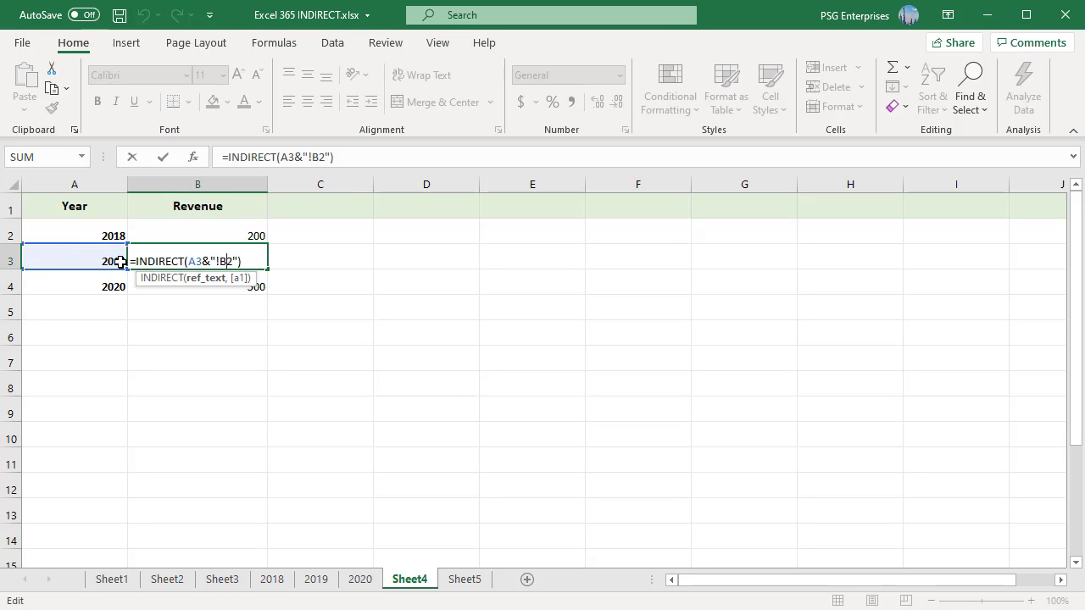
key("Escape")
double_click(172, 287)
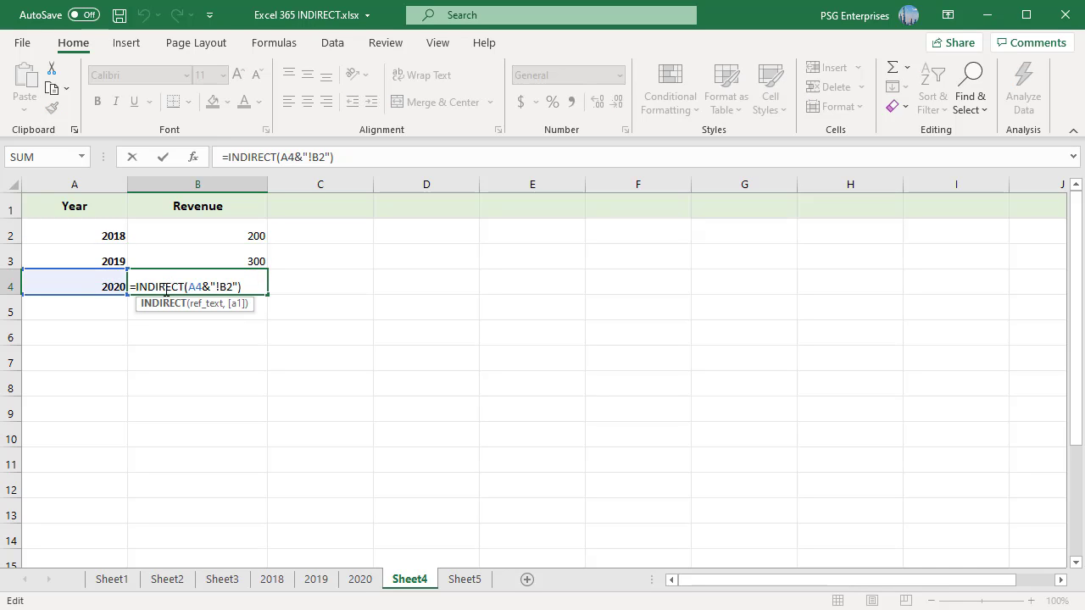
key("Escape")
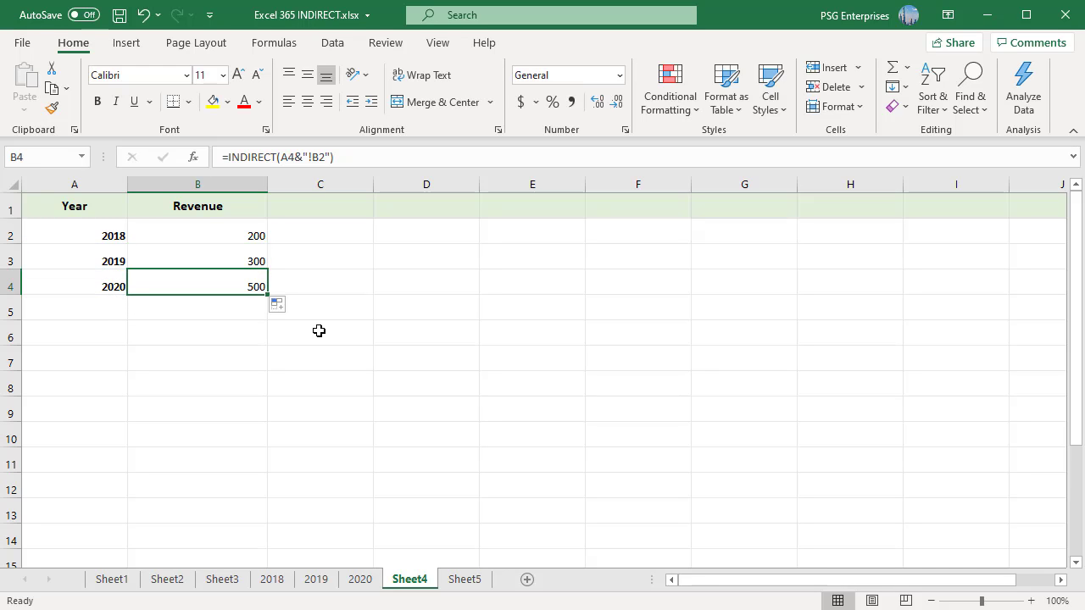
On Sheet5, compare D5's =SUM(INDIRECT("B2:B10")) with D6's =SUM(B2:B10), both 2900.
left_click(465, 580)
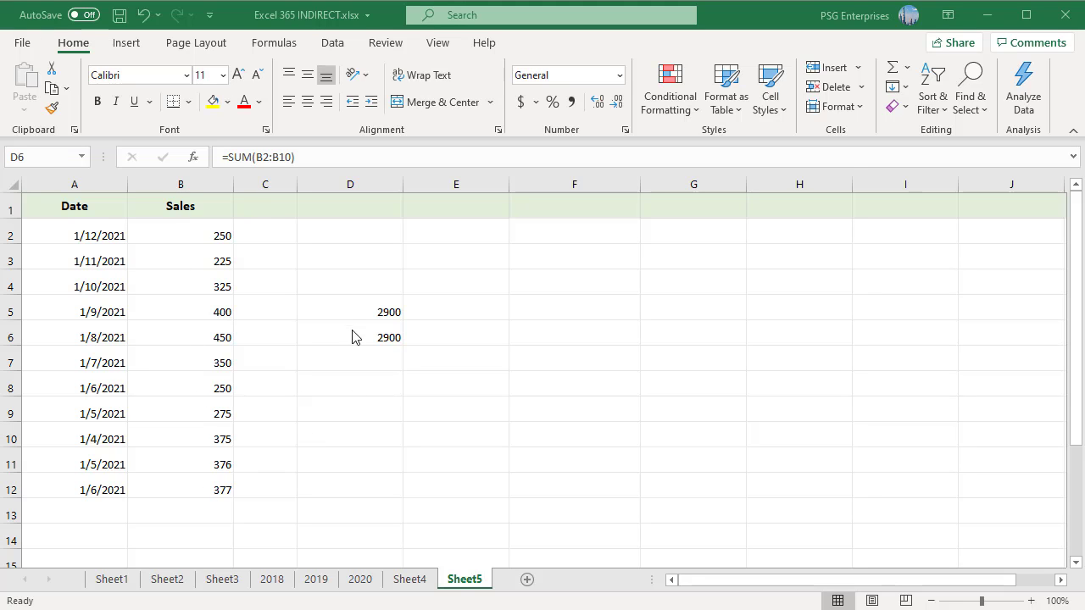
left_click(371, 306)
double_click(370, 307)
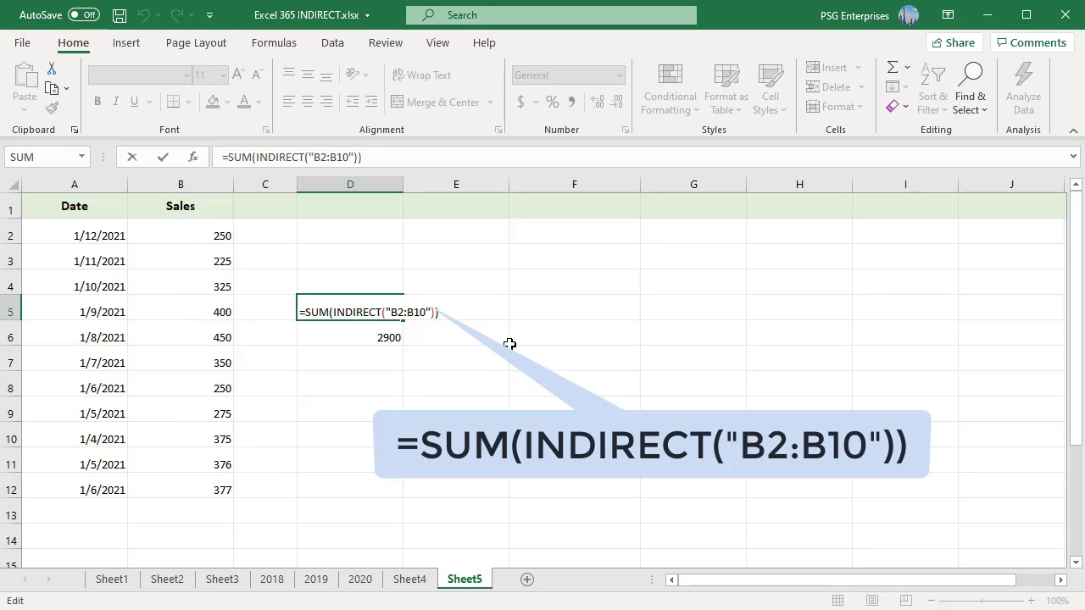
key("Return")
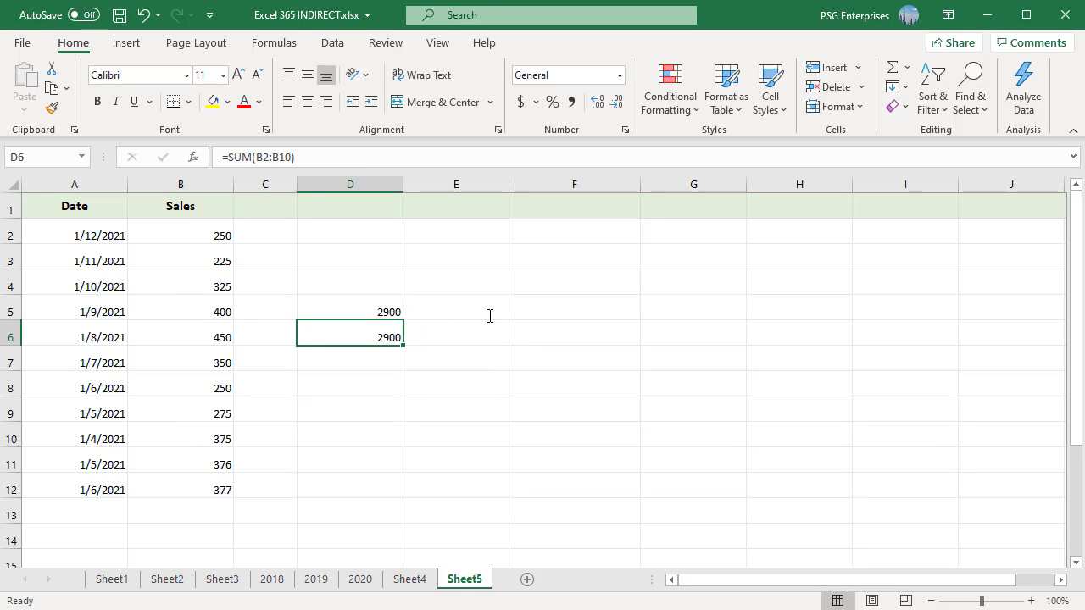
double_click(385, 336)
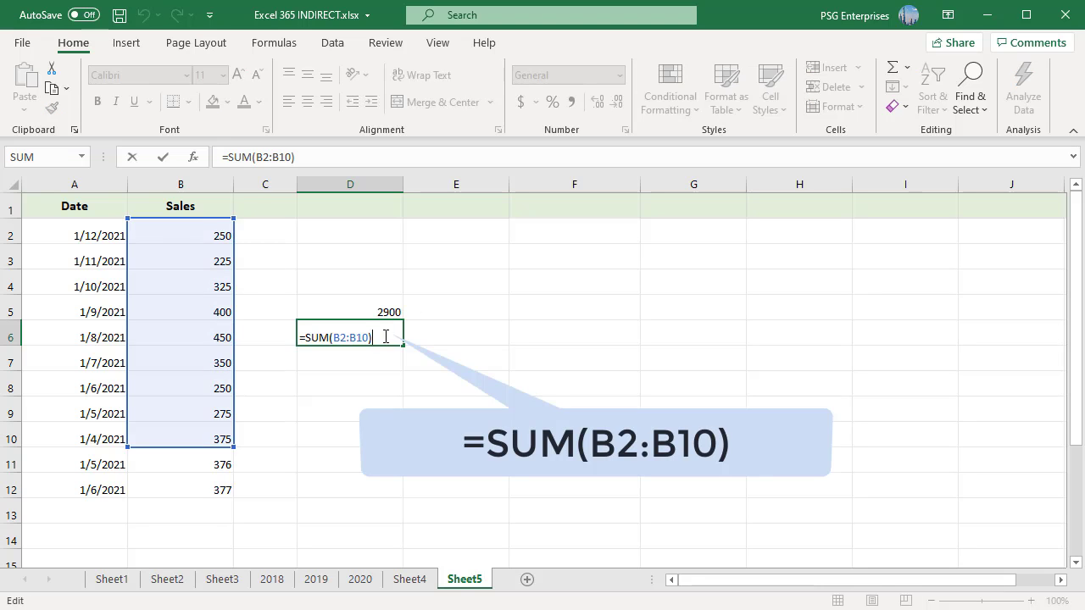
key("Return")
key("Right")
key("Right")
key("Down")
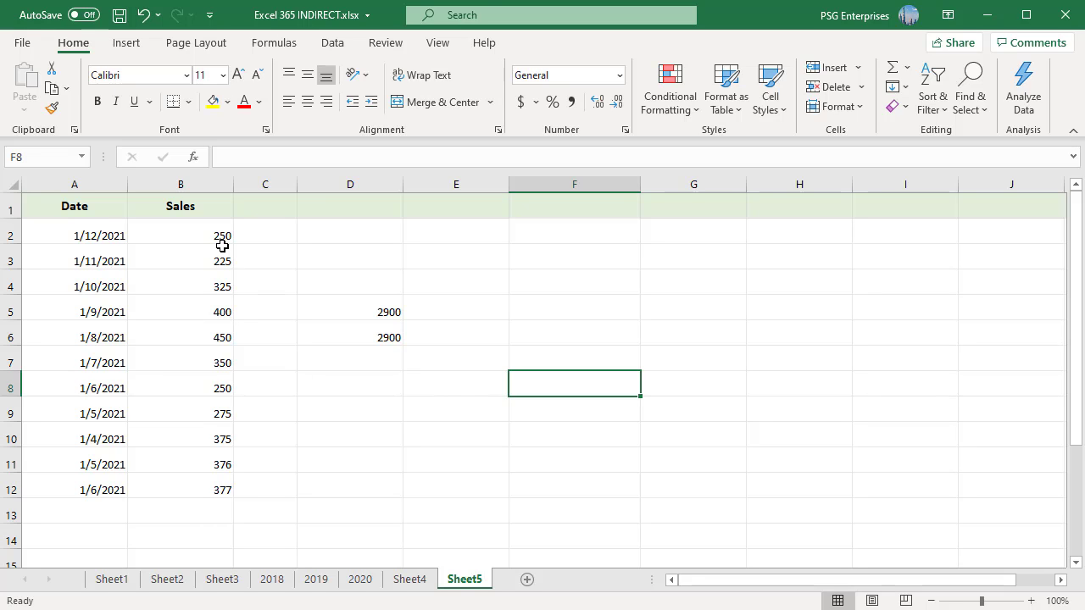
Delete the 1/10/2021 row from Sheet5.
left_click(16, 287)
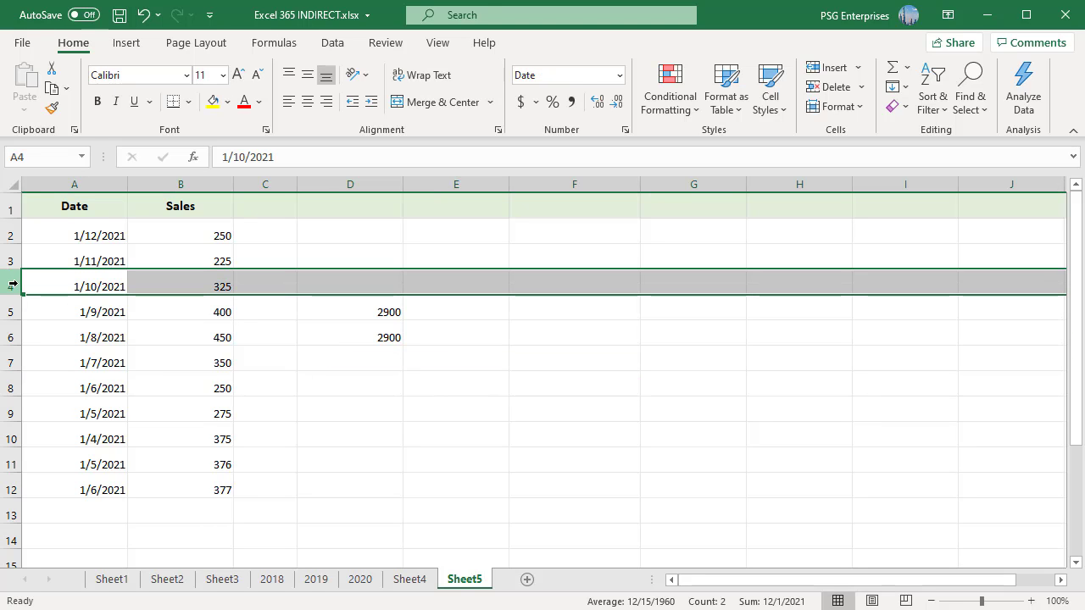
right_click(16, 287)
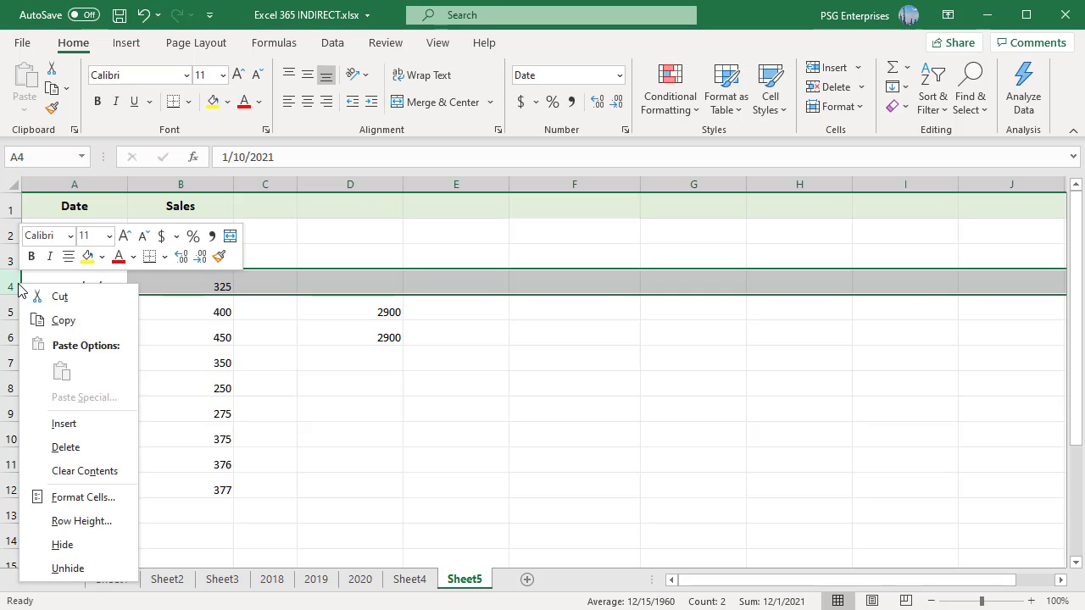
left_click(83, 448)
Inspect totals: D4's INDIRECT sum keeps B2:B10 at 2951; D5's SUM shrinks to B2:B9, 2575.
left_click(548, 405)
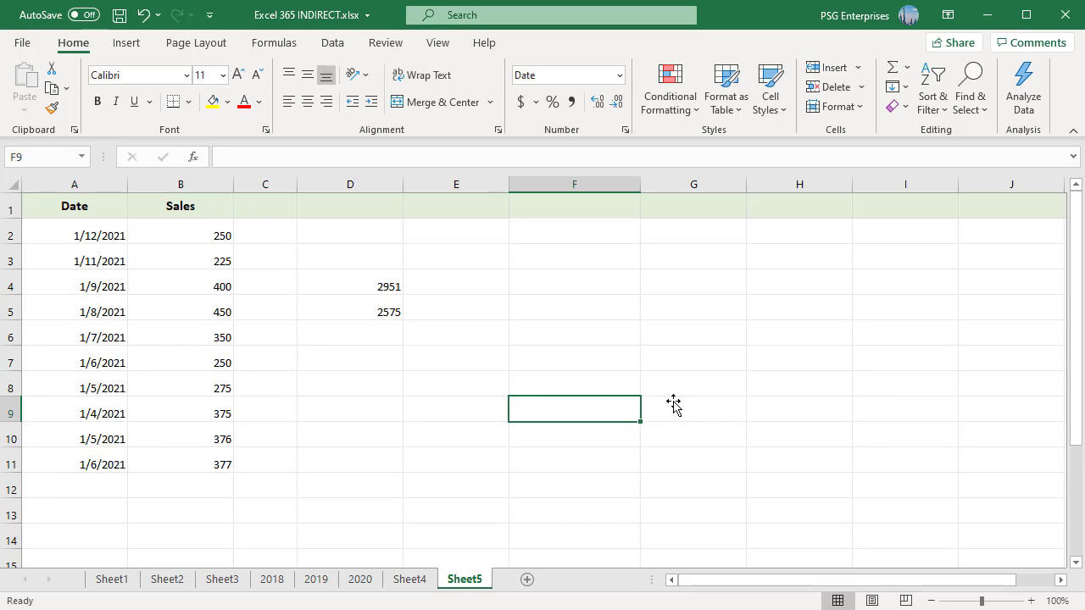
double_click(364, 294)
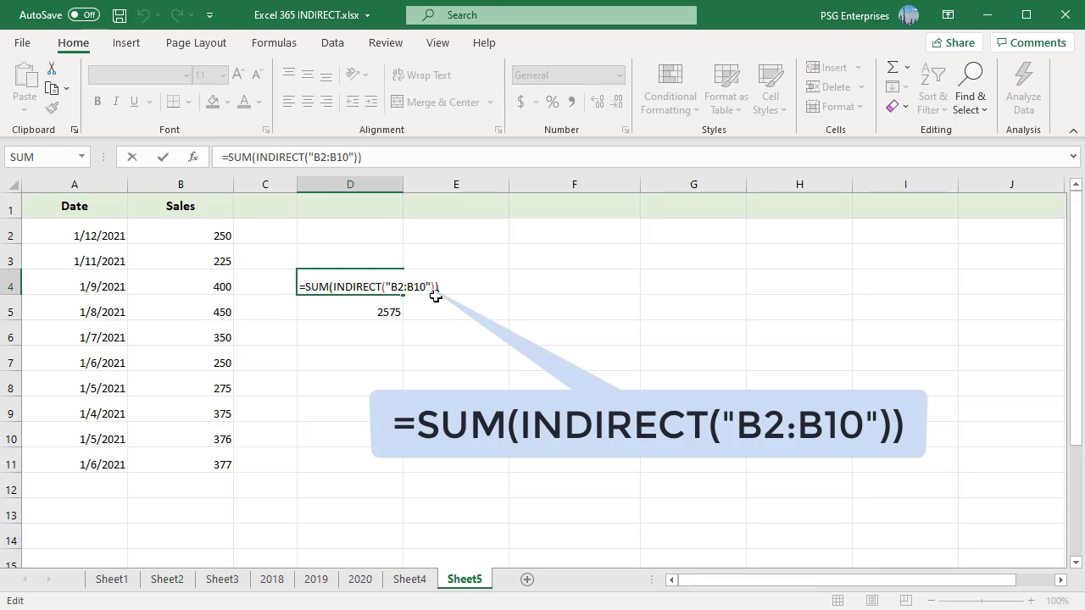
key("Escape")
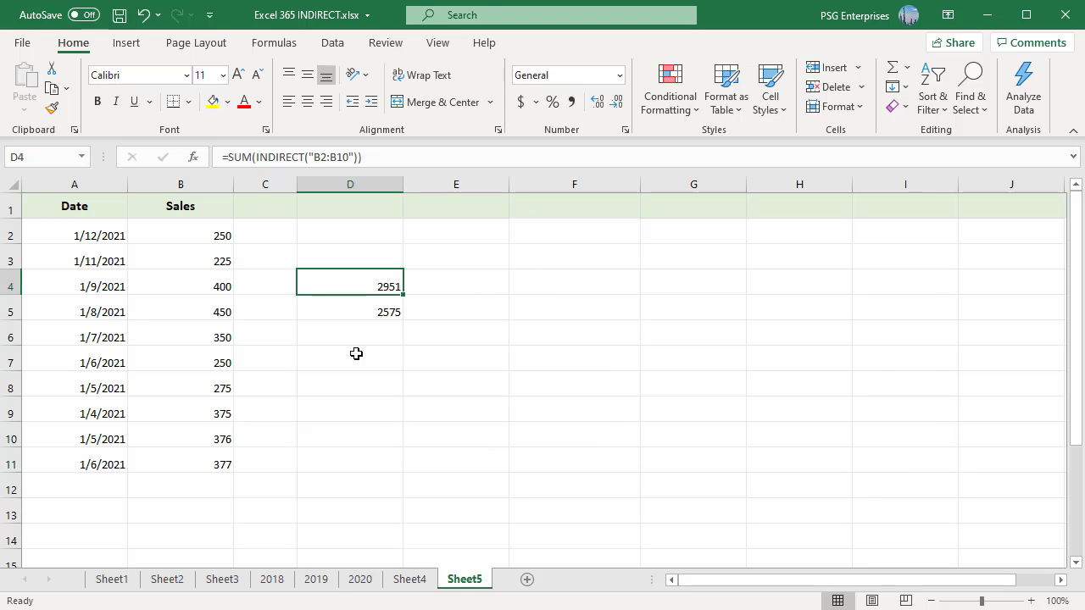
left_click(360, 307)
double_click(364, 307)
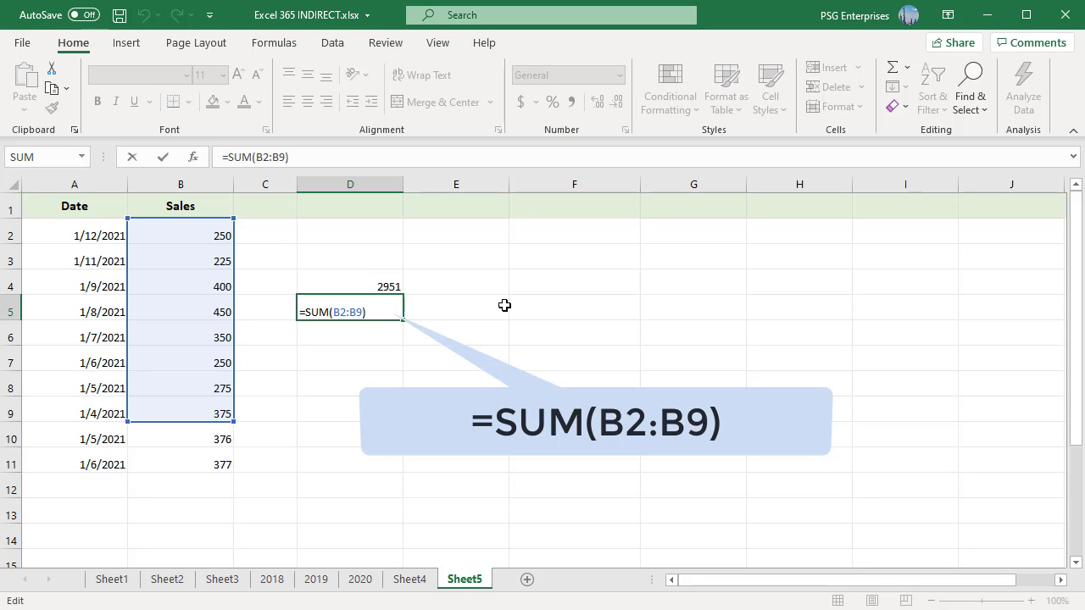
Copy the 1/11/2021 row and insert it as a duplicate row 4.
left_click(20, 259)
key("ctrl+c")
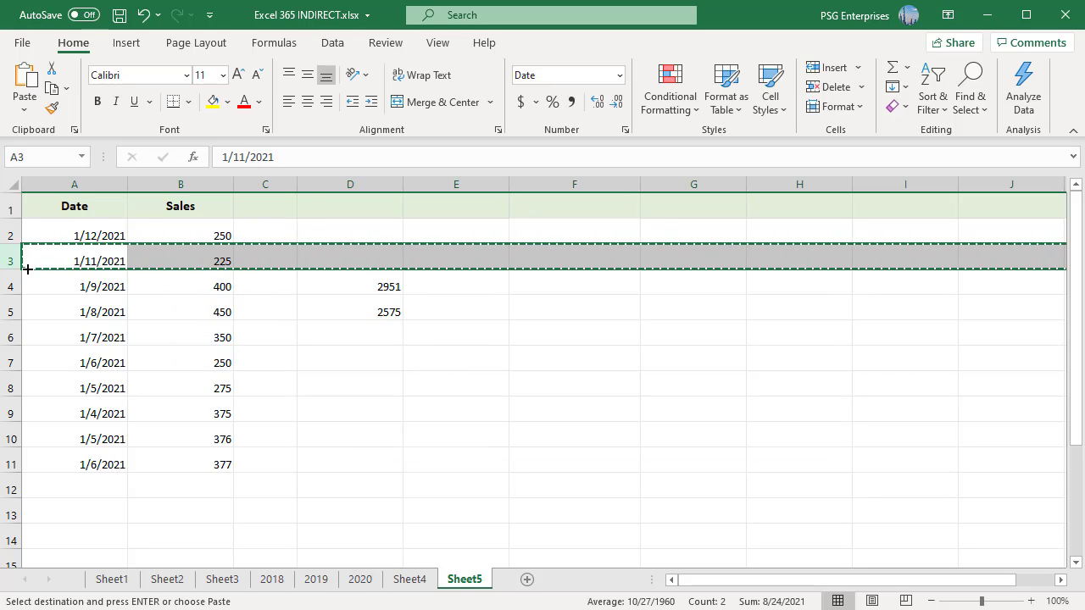
right_click(22, 267)
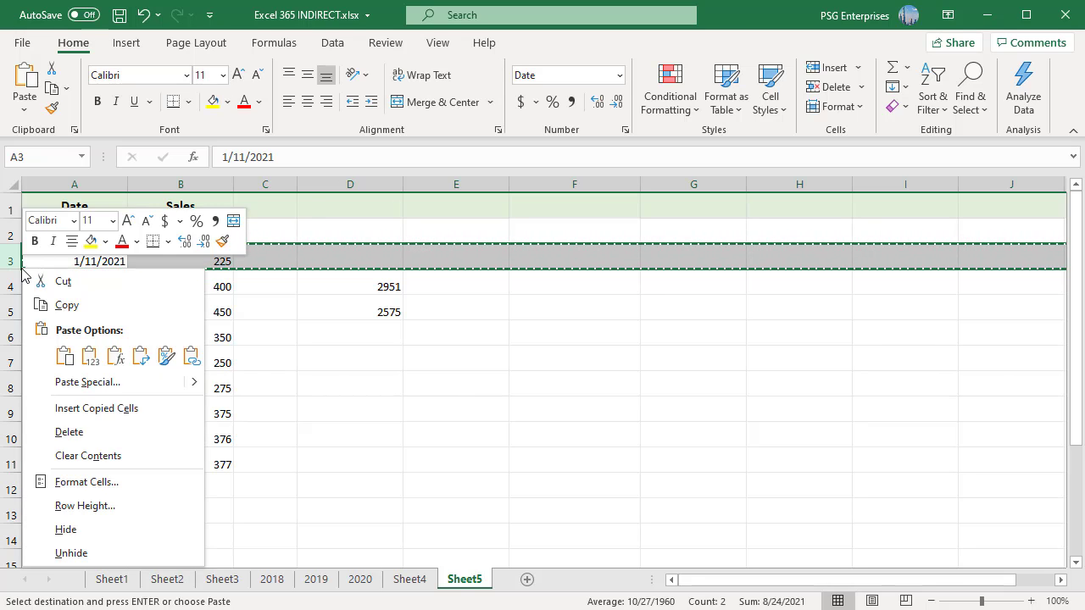
left_click(89, 409)
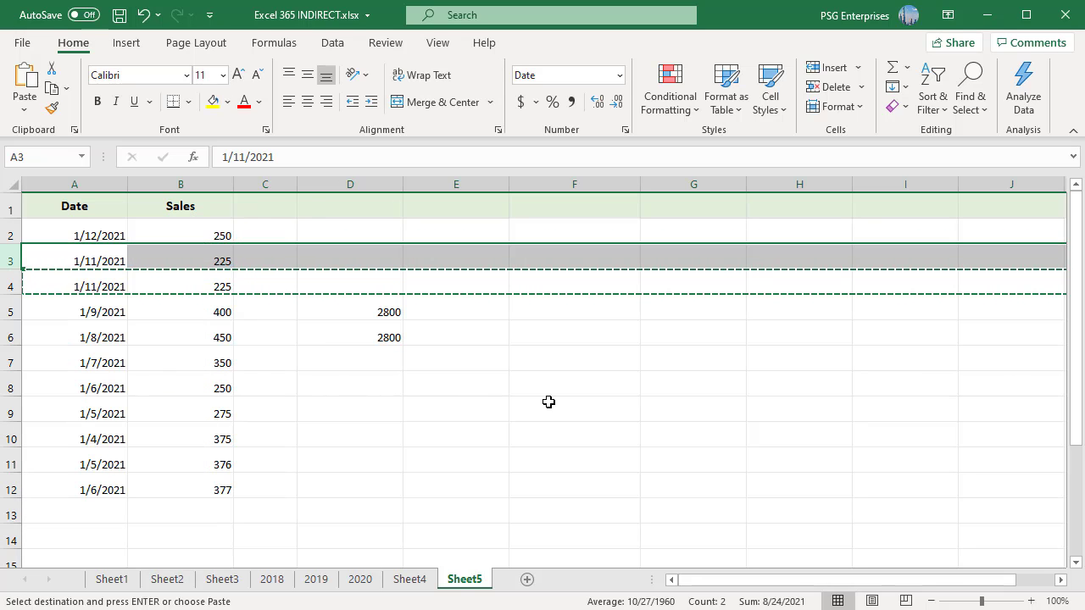
Check D5's INDIRECT and D6's plain SUM totals, both now 2800 over B2:B10.
left_click(631, 388)
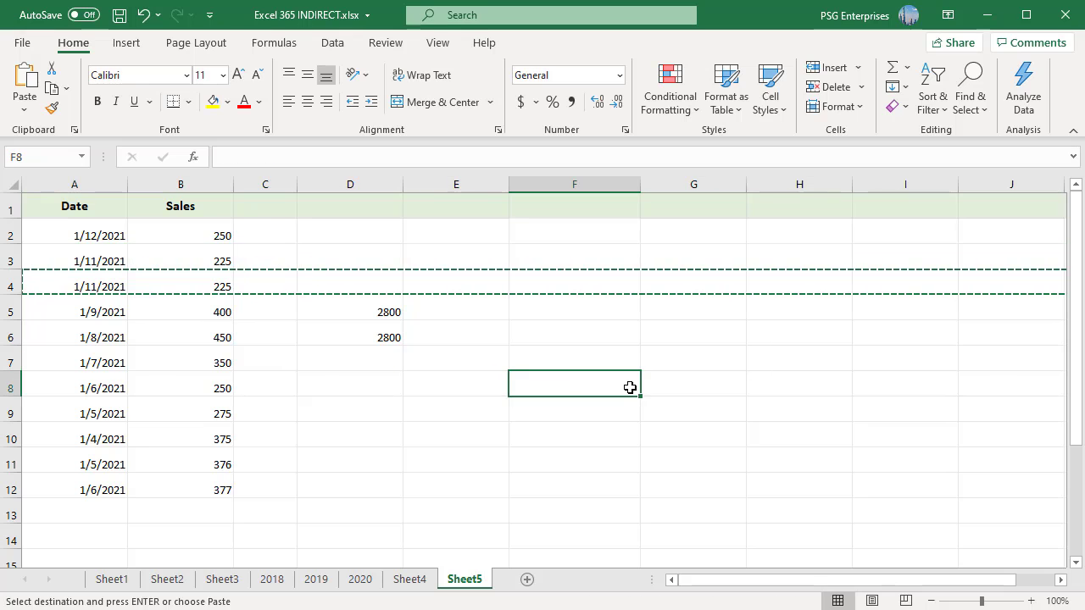
double_click(360, 311)
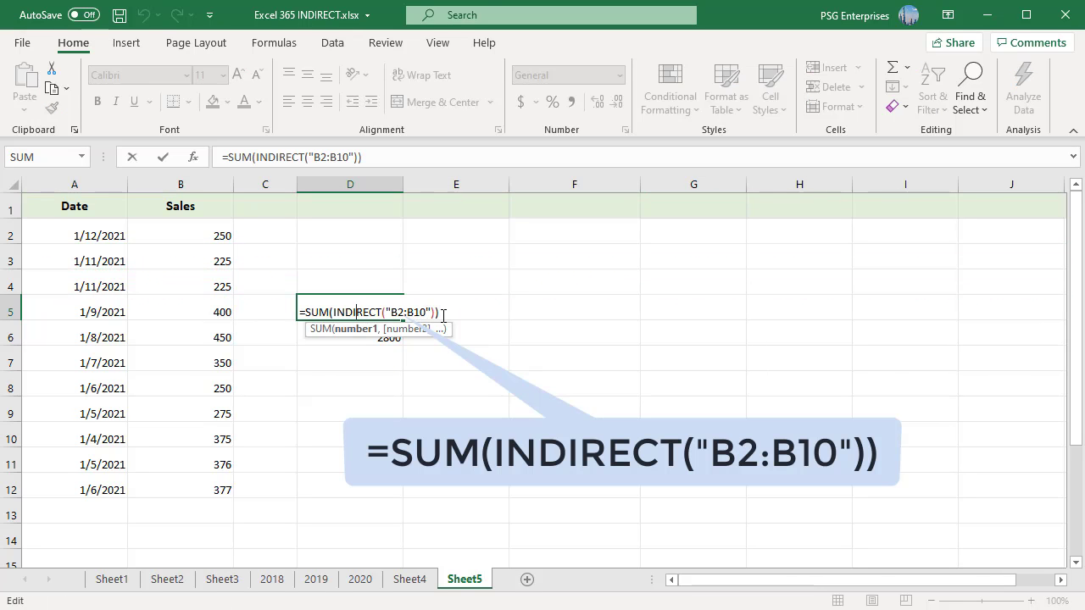
key("ctrl+Return")
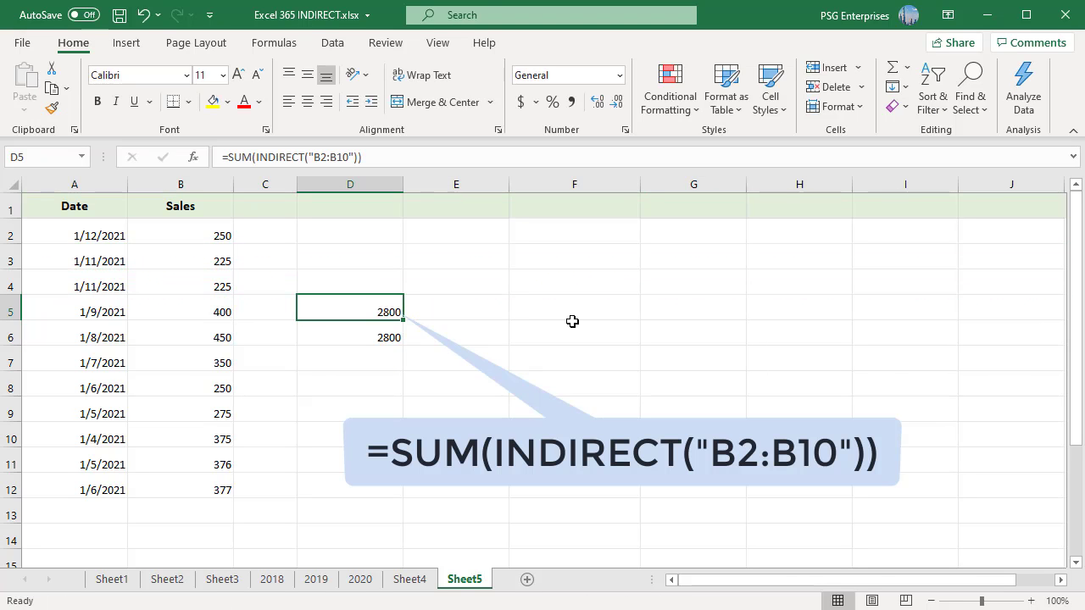
left_click(351, 341)
double_click(354, 337)
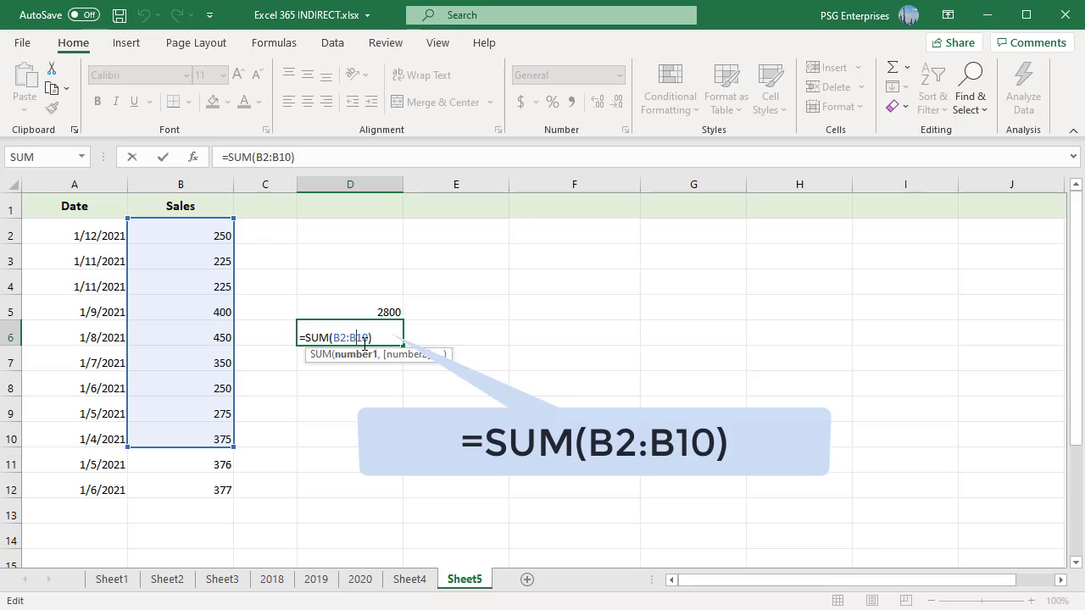
key("Escape")
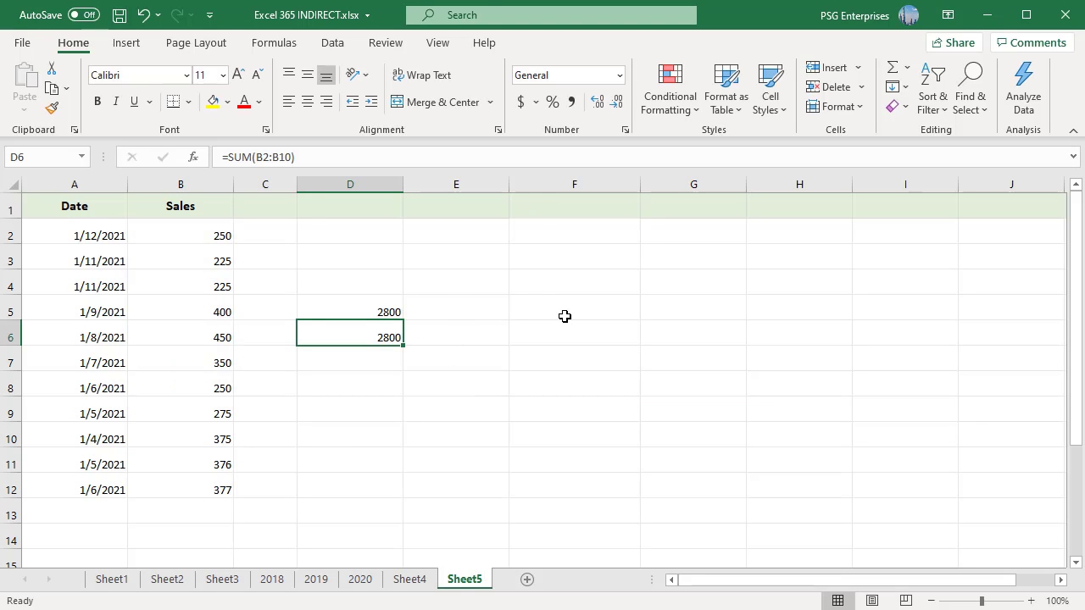
left_click(563, 326)
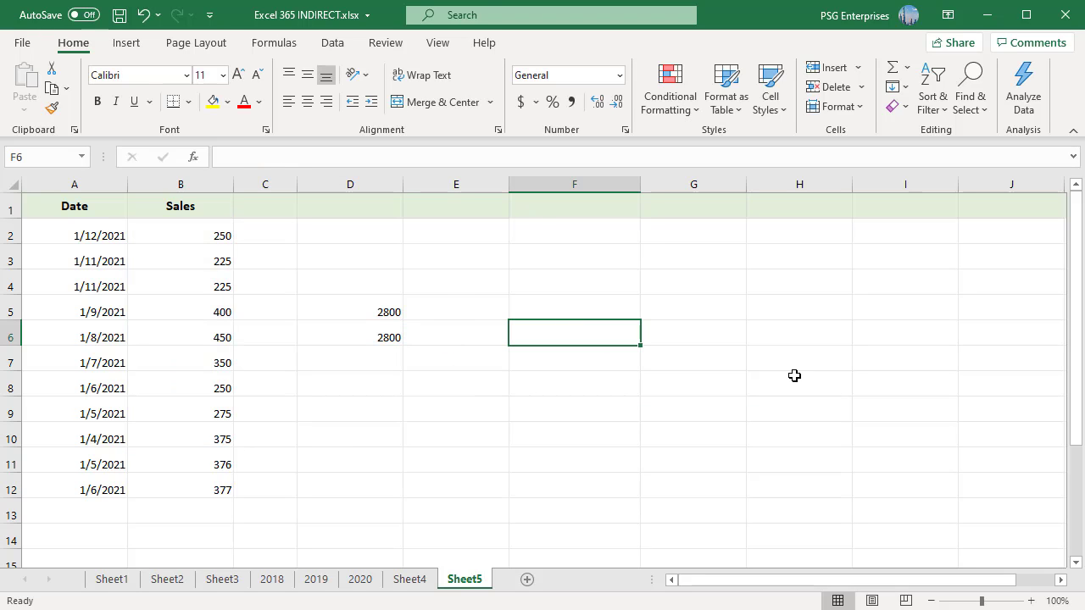